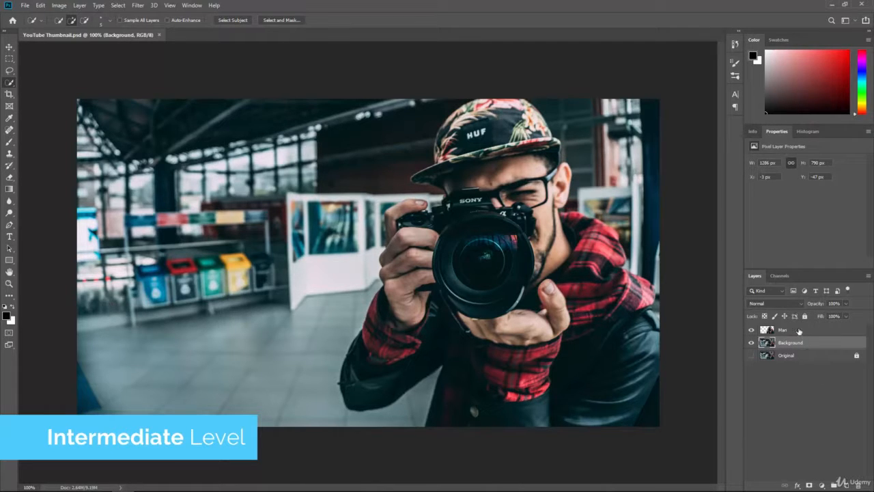
# Step: Select the Man layer and hide the station Background layer to leave the man on transparency
pyautogui.click(798, 329)
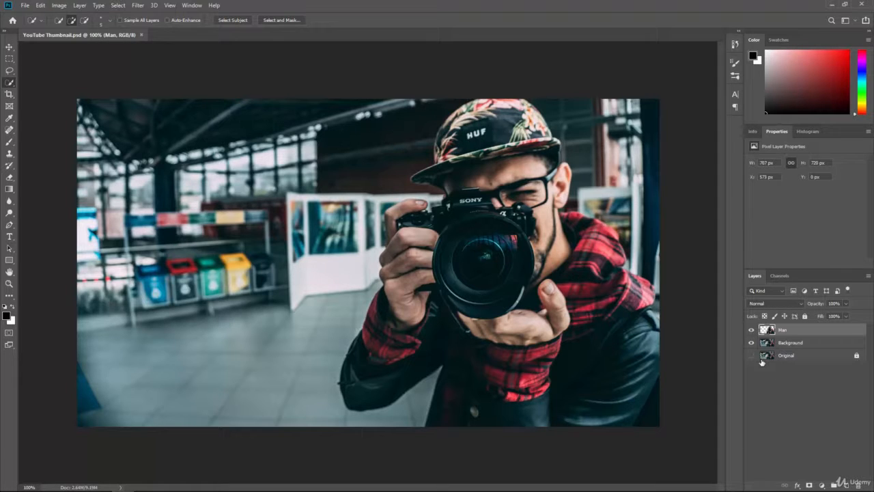
pyautogui.click(750, 343)
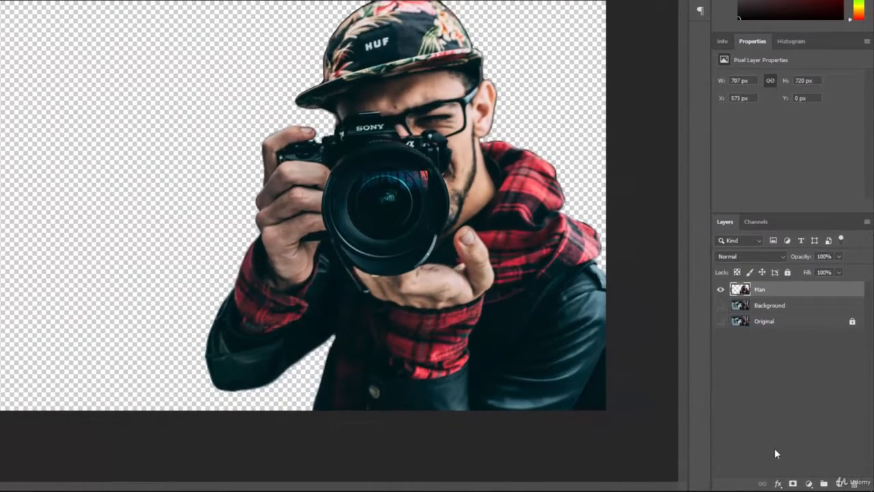
# Step: Add a Stroke effect to the Man layer with the colour set to magenta ff01d8
pyautogui.click(783, 483)
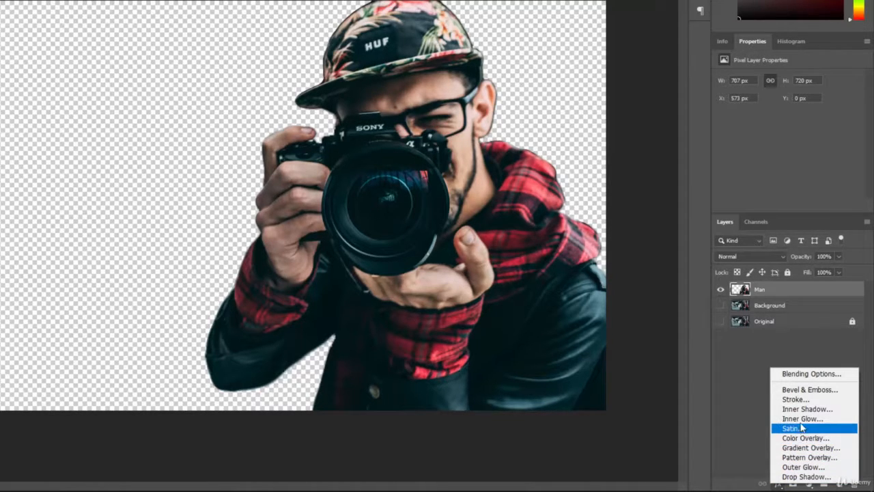
pyautogui.click(797, 399)
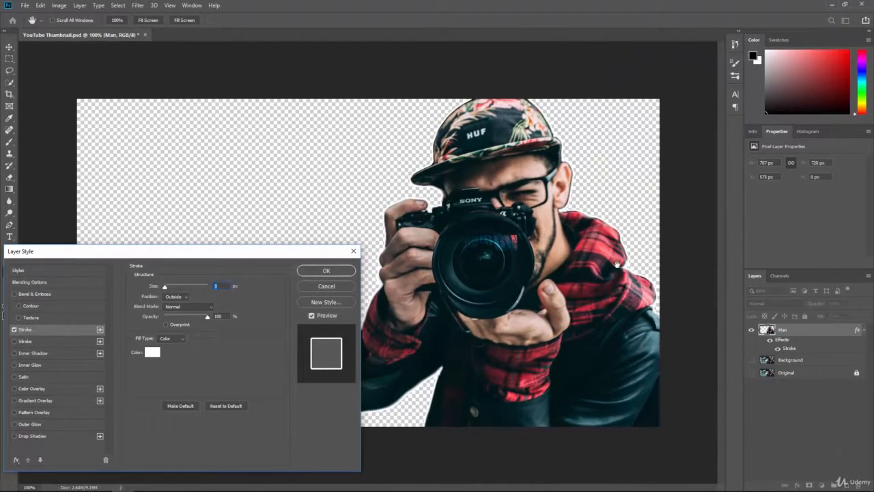
pyautogui.click(153, 353)
pyautogui.moveTo(375, 128); pyautogui.dragTo(462, 57)
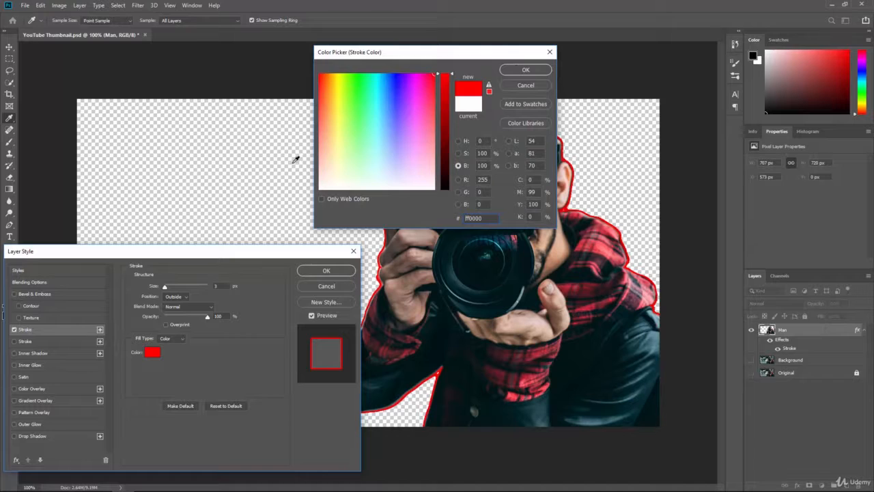
pyautogui.moveTo(413, 103); pyautogui.dragTo(418, 74)
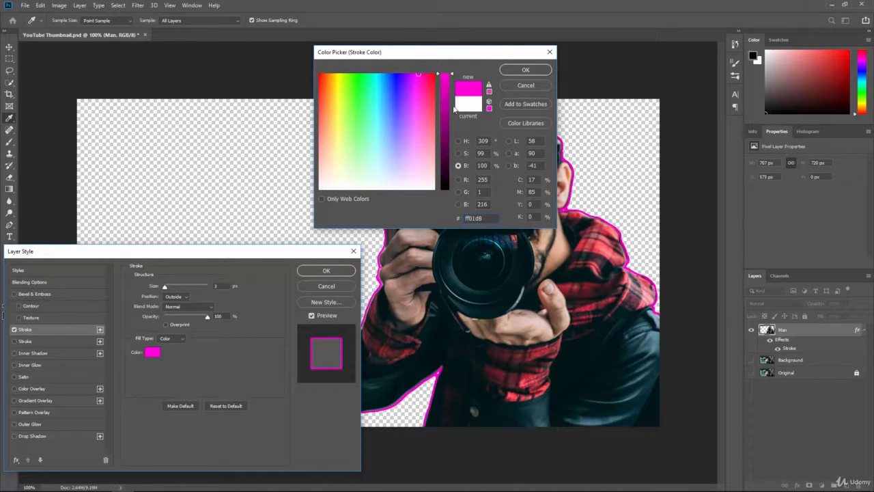
pyautogui.click(511, 71)
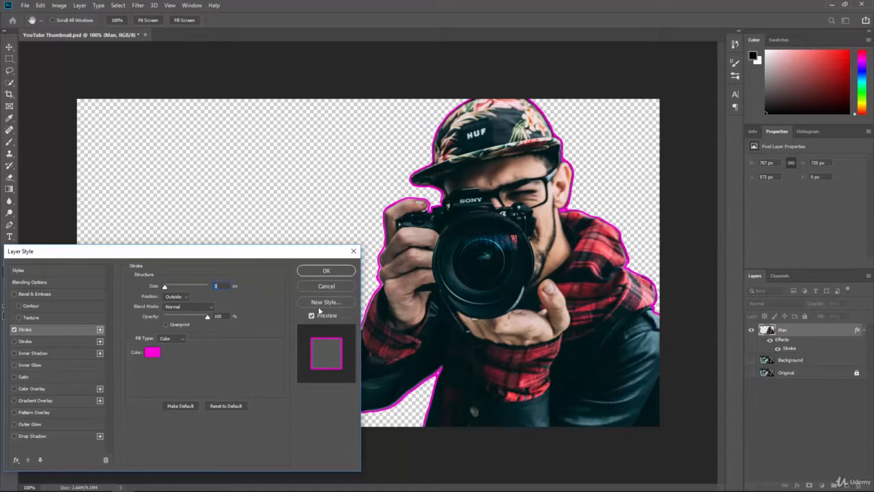
# Step: Set the stroke size to 5 px and position Outside after trying Inside and Center, then apply
pyautogui.moveTo(165, 288); pyautogui.dragTo(173, 289)
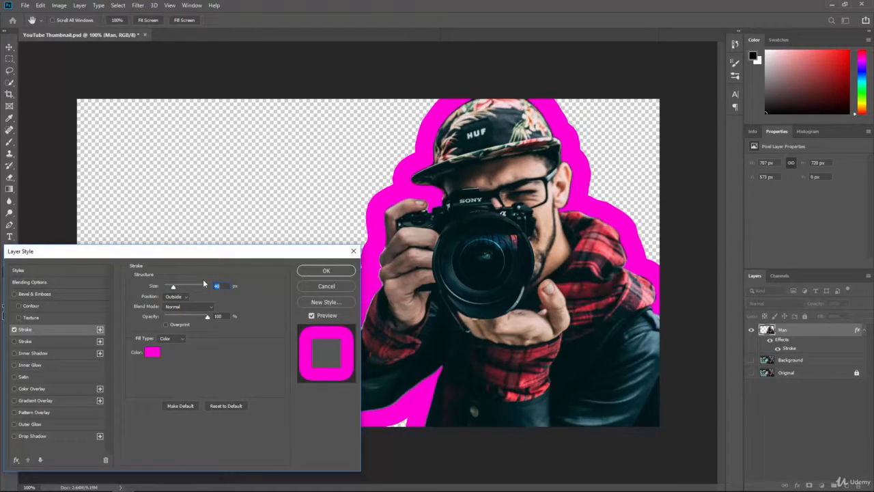
pyautogui.moveTo(174, 286)
pyautogui.mouseDown()
pyautogui.moveTo(161, 288)
pyautogui.moveTo(179, 291)
pyautogui.moveTo(167, 293)
pyautogui.mouseUp()
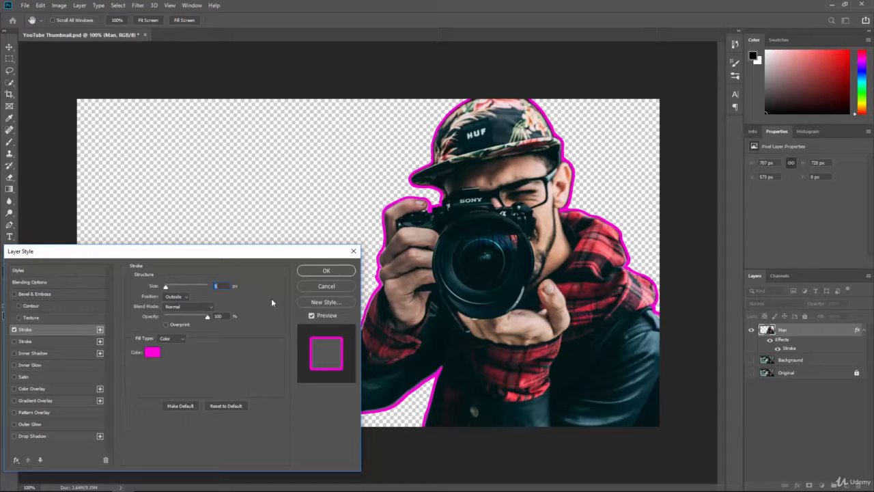
pyautogui.click(185, 297)
pyautogui.click(177, 306)
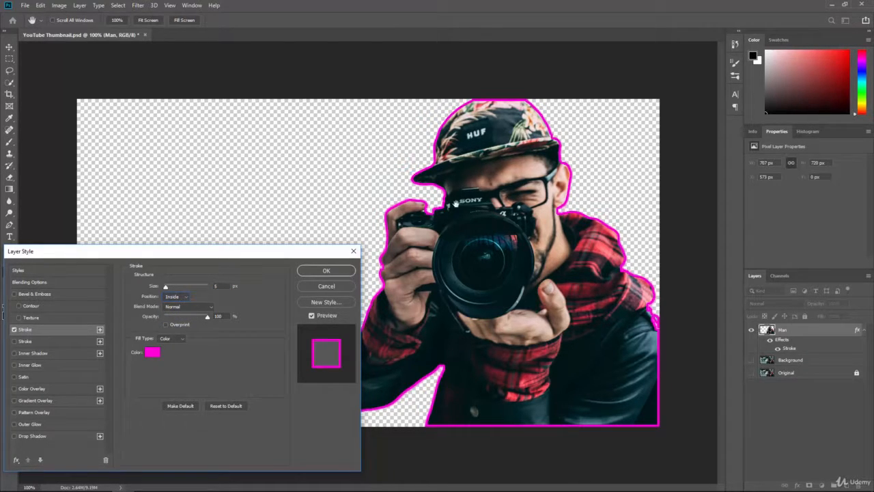
pyautogui.click(182, 296)
pyautogui.click(176, 318)
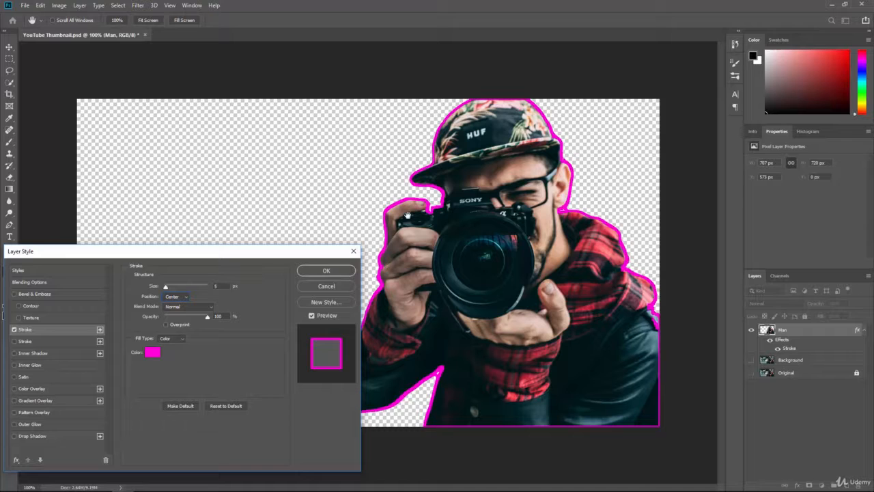
pyautogui.click(178, 297)
pyautogui.click(177, 305)
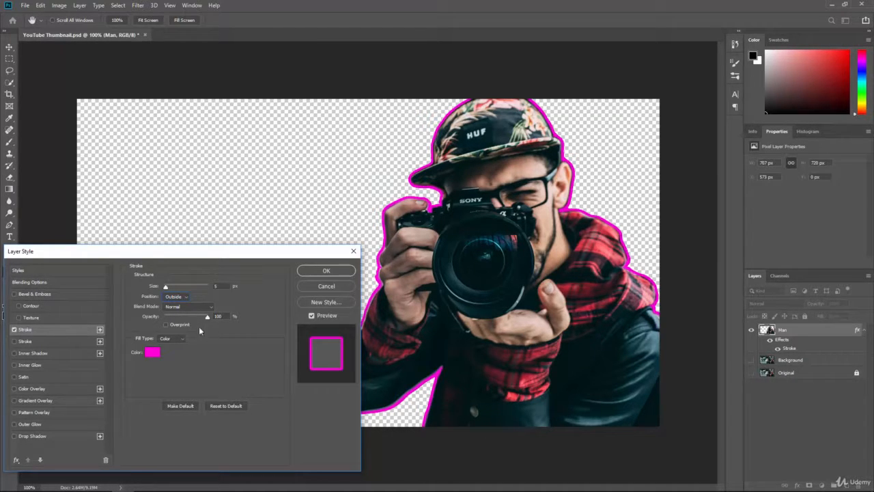
pyautogui.click(316, 269)
# Step: Show the Background layer again and change the stroke colour to white ffffff, then apply it
pyautogui.click(749, 360)
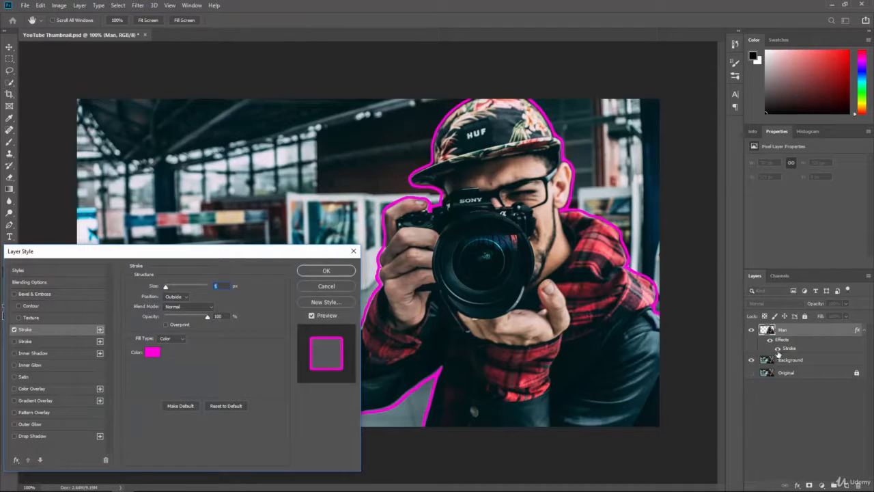
pyautogui.moveTo(169, 286); pyautogui.dragTo(166, 290)
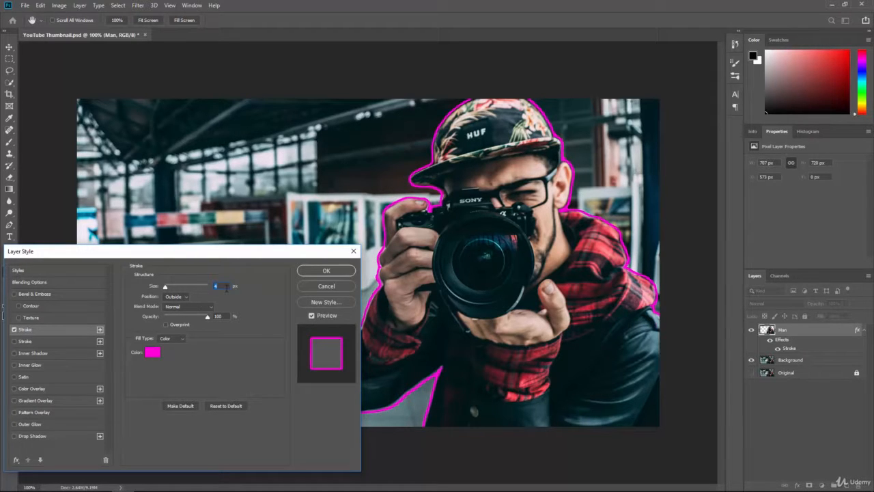
pyautogui.click(151, 351)
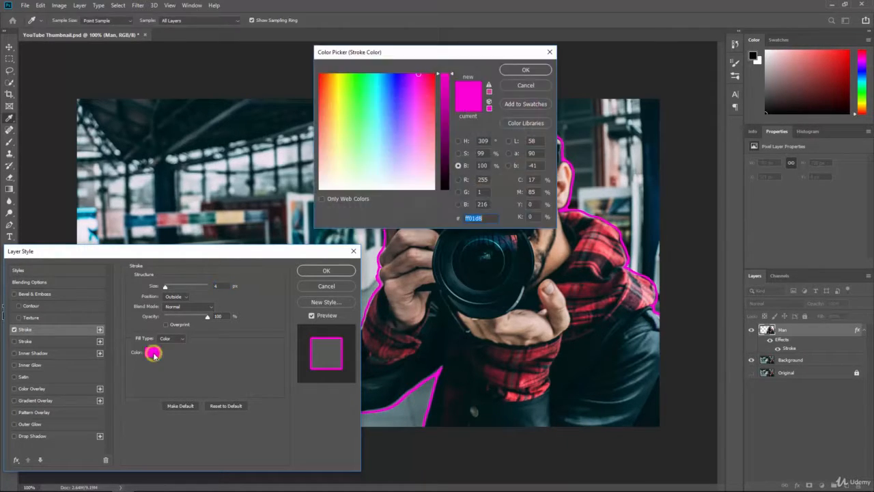
pyautogui.click(328, 171)
pyautogui.moveTo(327, 171); pyautogui.dragTo(306, 208)
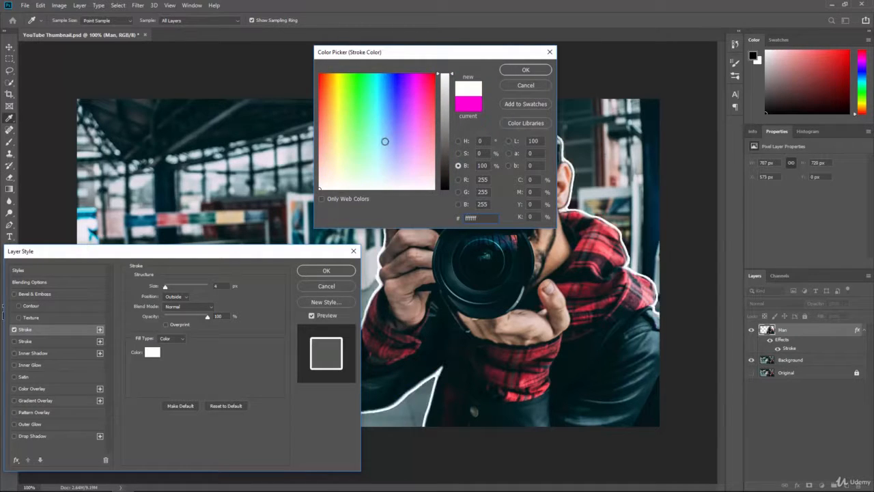
pyautogui.click(524, 70)
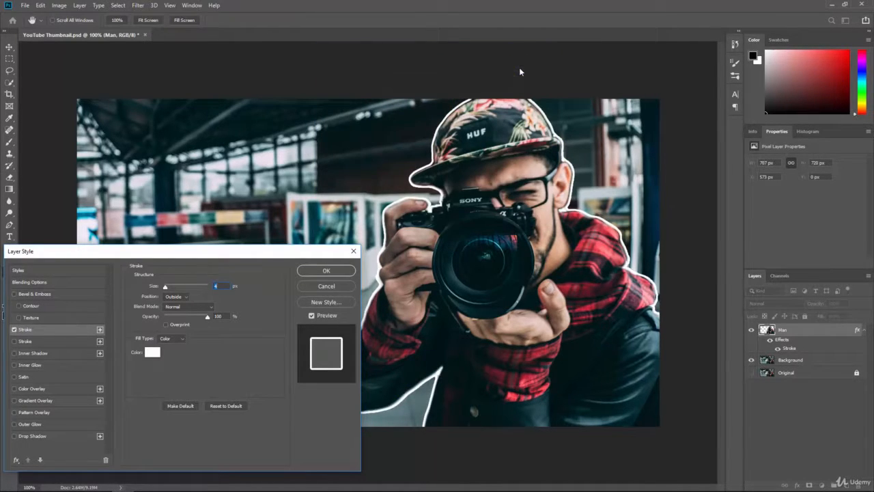
pyautogui.click(331, 270)
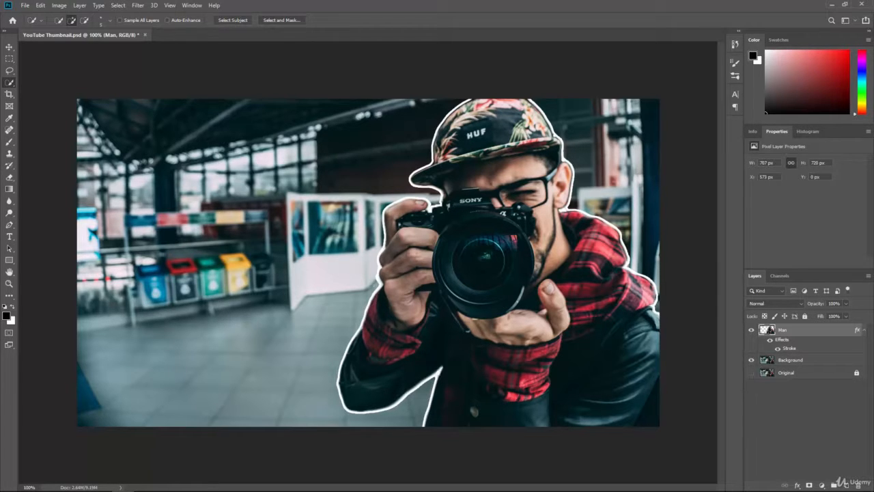
# Step: Zoom to 300% on the sleeve area and set the Eraser brush to size 15
pyautogui.scroll(6, 374, 283)
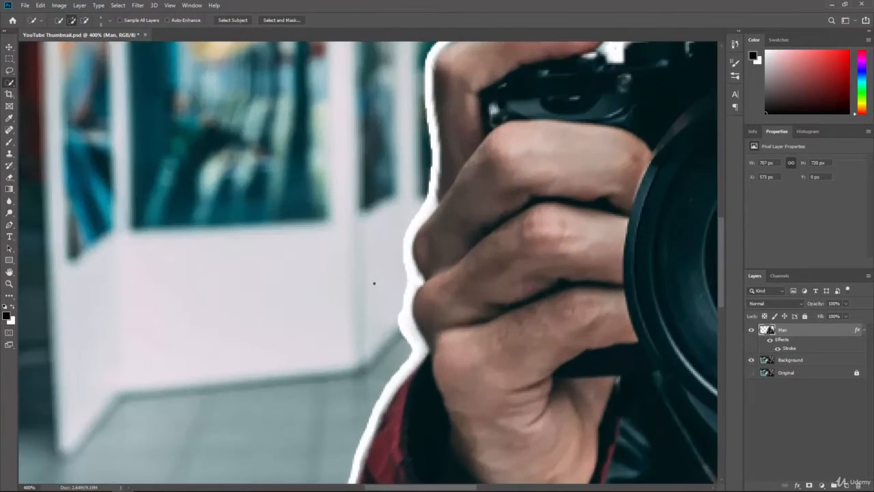
pyautogui.scroll(1, 374, 282)
pyautogui.scroll(-1, 374, 283)
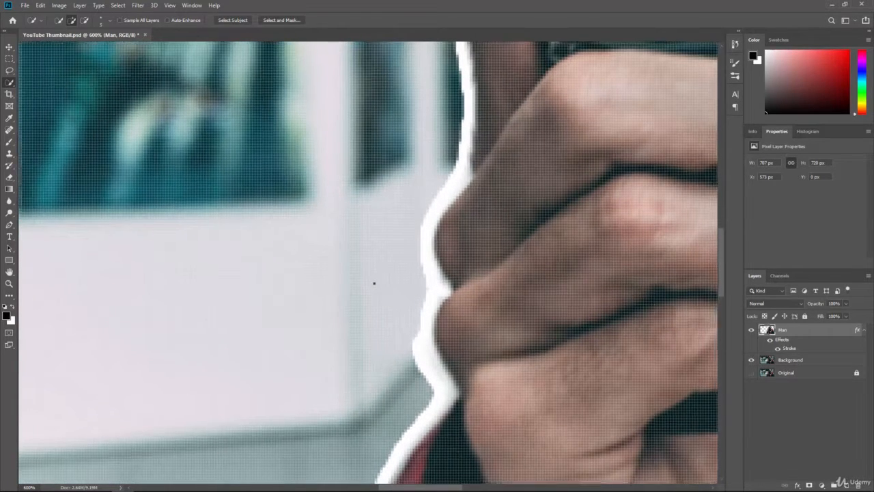
pyautogui.scroll(-2, 374, 283)
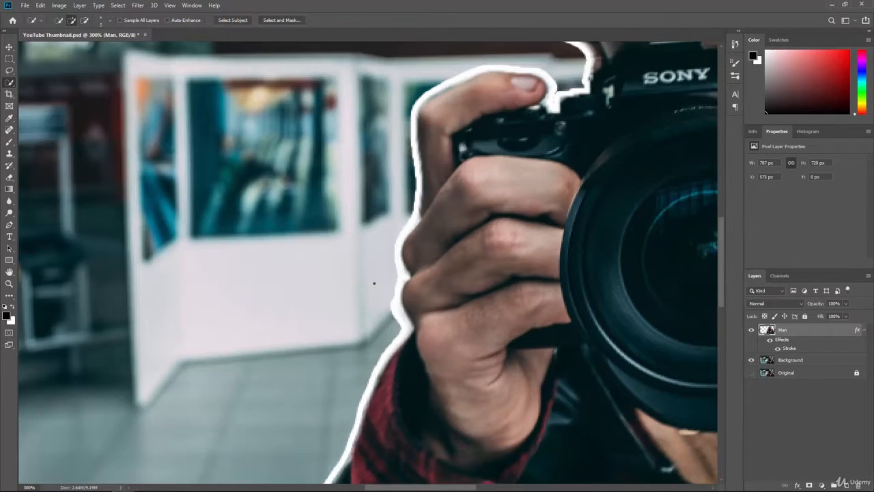
pyautogui.moveTo(367, 405); pyautogui.dragTo(421, 267)
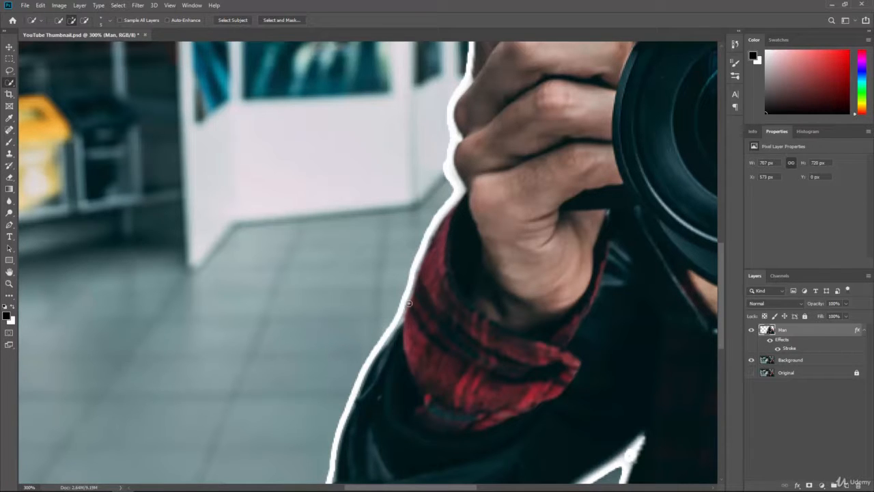
pyautogui.click(8, 177)
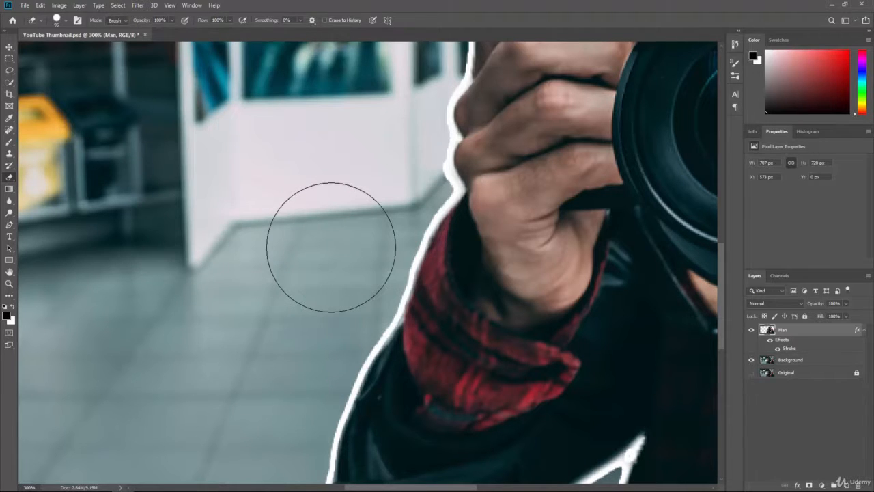
pyautogui.press('[')
pyautogui.press('[')
pyautogui.press('[')
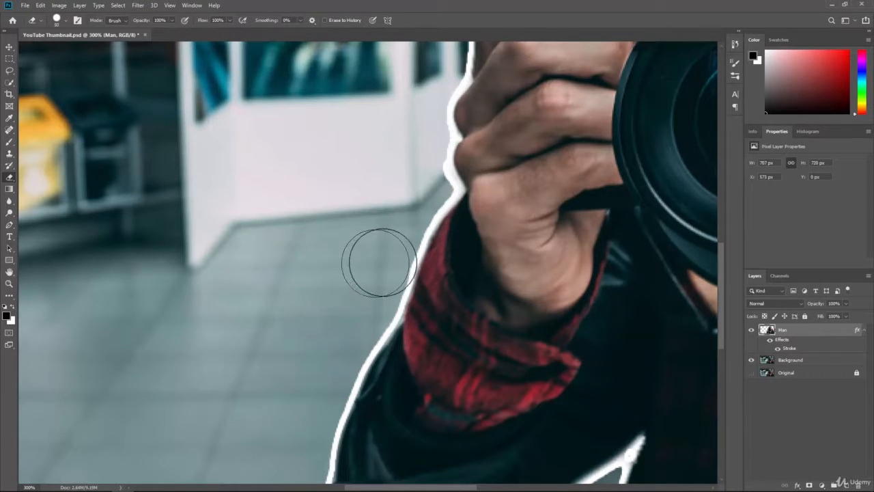
pyautogui.click(390, 247)
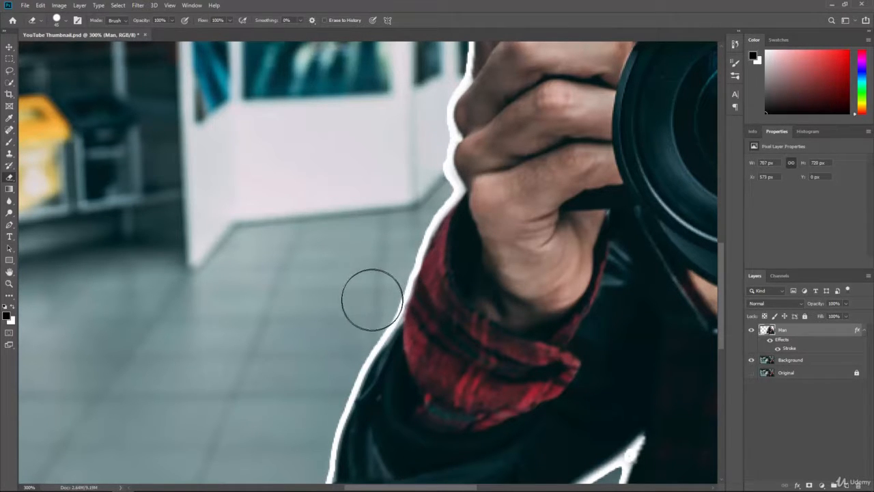
pyautogui.press('p')
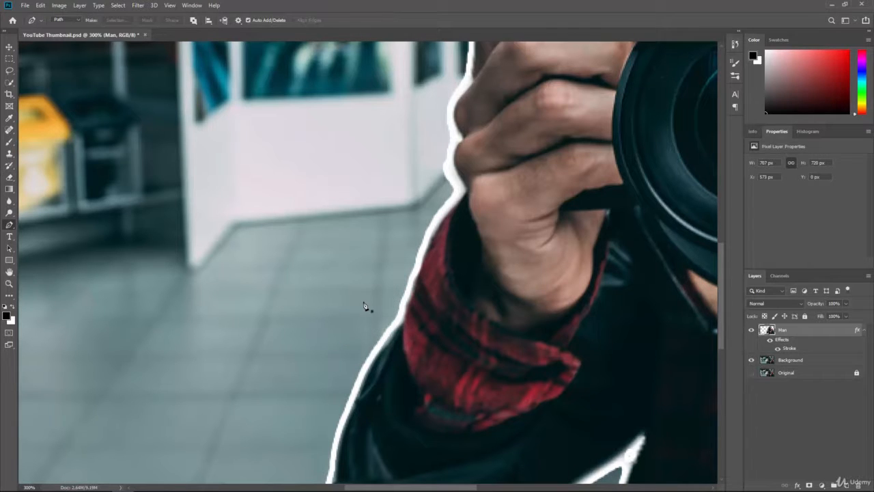
pyautogui.click(9, 179)
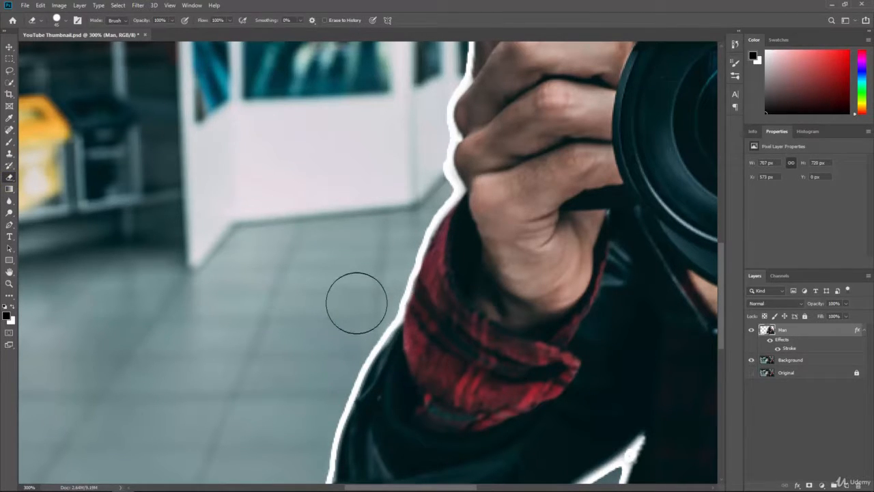
pyautogui.press('[')
pyautogui.press('[')
pyautogui.press('[')
pyautogui.press('[')
pyautogui.press('[')
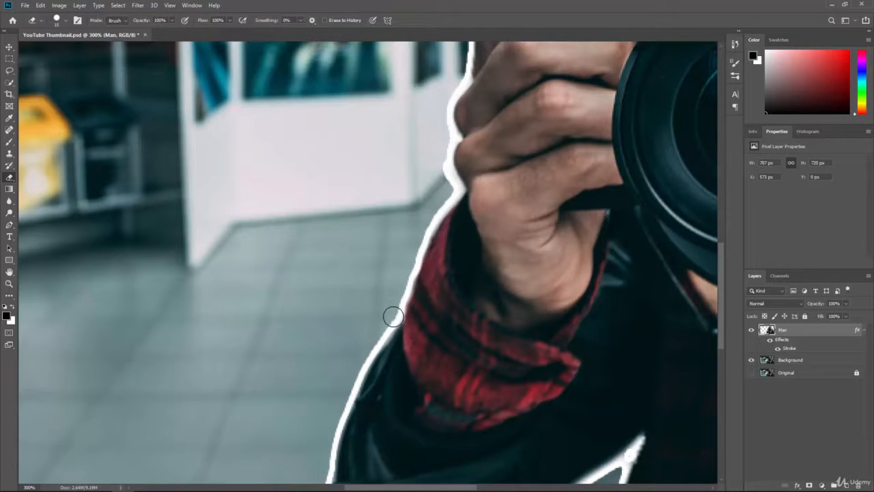
# Step: Erase stray edge pixels along the jacket sleeve
pyautogui.click(394, 317)
pyautogui.click(381, 325)
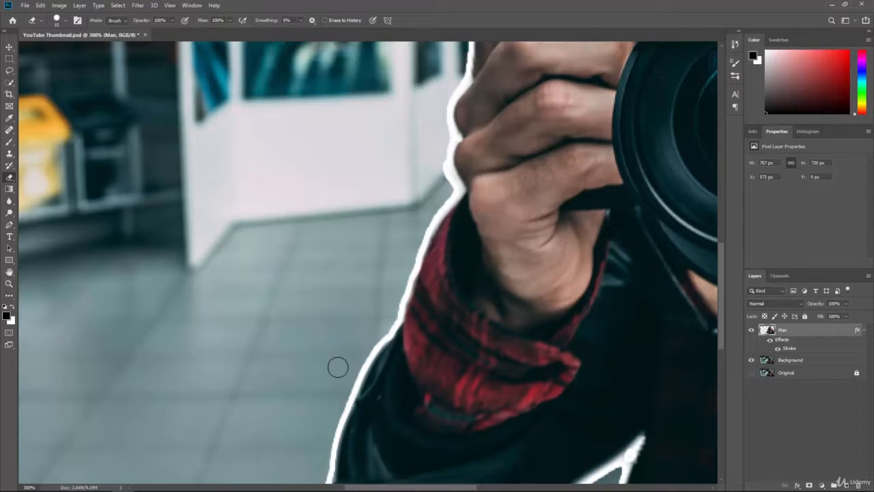
pyautogui.moveTo(338, 384); pyautogui.dragTo(358, 253)
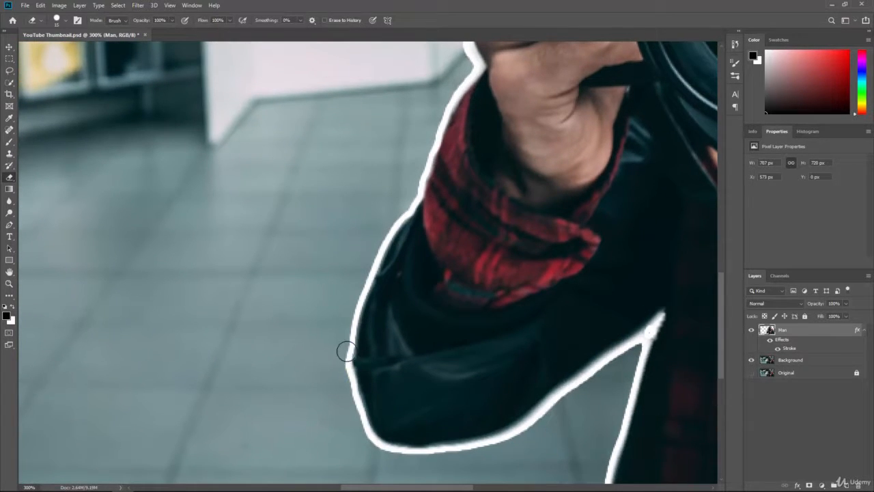
pyautogui.click(346, 351)
pyautogui.click(344, 376)
pyautogui.click(351, 389)
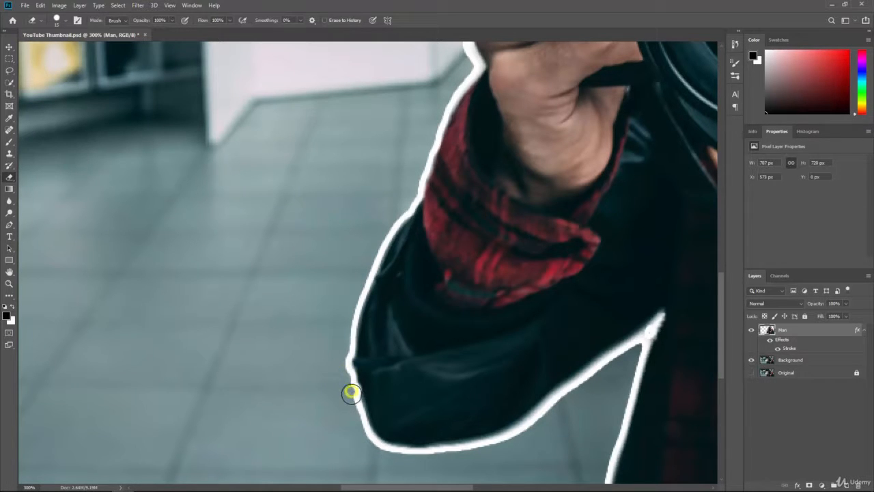
pyautogui.click(351, 399)
pyautogui.click(348, 383)
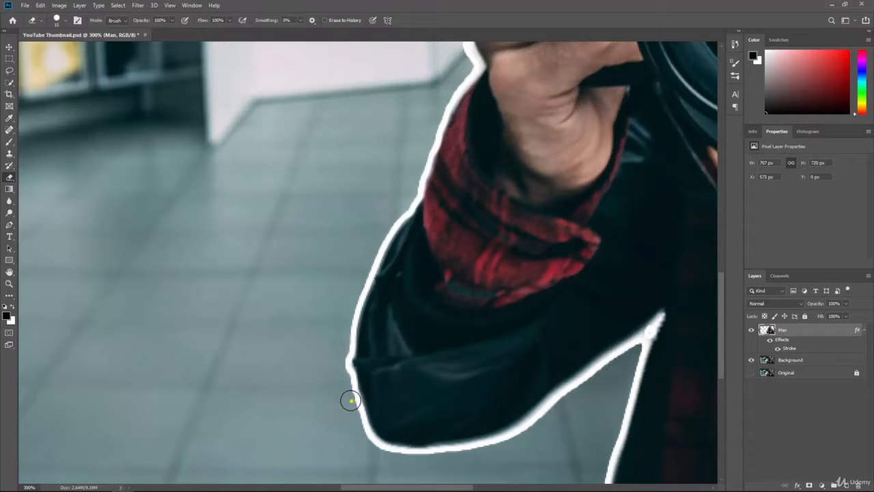
pyautogui.click(349, 395)
# Step: Trim the jacket's bottom edge up to its pointed tip, redoing uneven strokes
pyautogui.moveTo(450, 456); pyautogui.dragTo(527, 434)
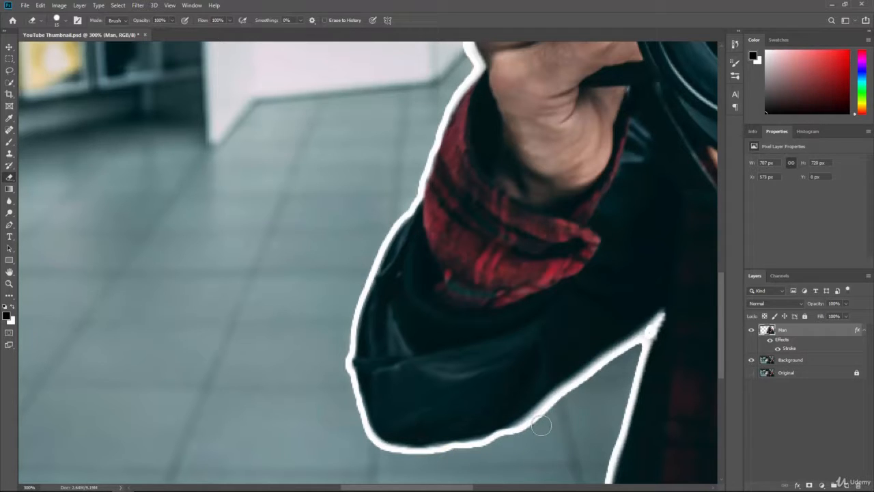
pyautogui.hotkey('ctrl', 'z')
pyautogui.moveTo(436, 455)
pyautogui.mouseDown()
pyautogui.moveTo(528, 436)
pyautogui.moveTo(478, 448)
pyautogui.moveTo(520, 433)
pyautogui.mouseUp()
pyautogui.hotkey('ctrl', 'z')
pyautogui.moveTo(439, 456)
pyautogui.mouseDown()
pyautogui.moveTo(522, 437)
pyautogui.moveTo(554, 404)
pyautogui.moveTo(649, 357)
pyautogui.moveTo(642, 342)
pyautogui.mouseUp()
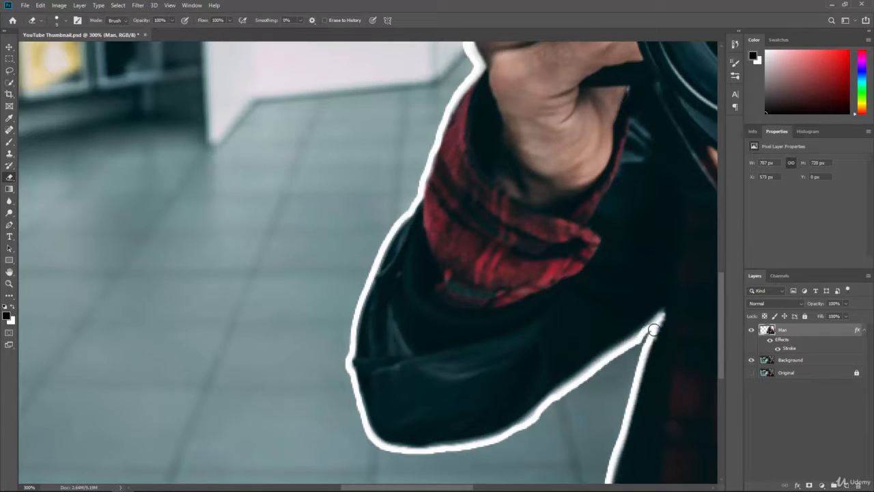
pyautogui.moveTo(652, 326)
pyautogui.mouseDown()
pyautogui.moveTo(656, 321)
pyautogui.moveTo(625, 372)
pyautogui.moveTo(644, 344)
pyautogui.mouseUp()
pyautogui.click(645, 333)
# Step: Zoom out to 100%, erase the edge above the hand near the camera top, and select the Background layer
pyautogui.scroll(-5, 216, 429)
pyautogui.scroll(-1, 216, 429)
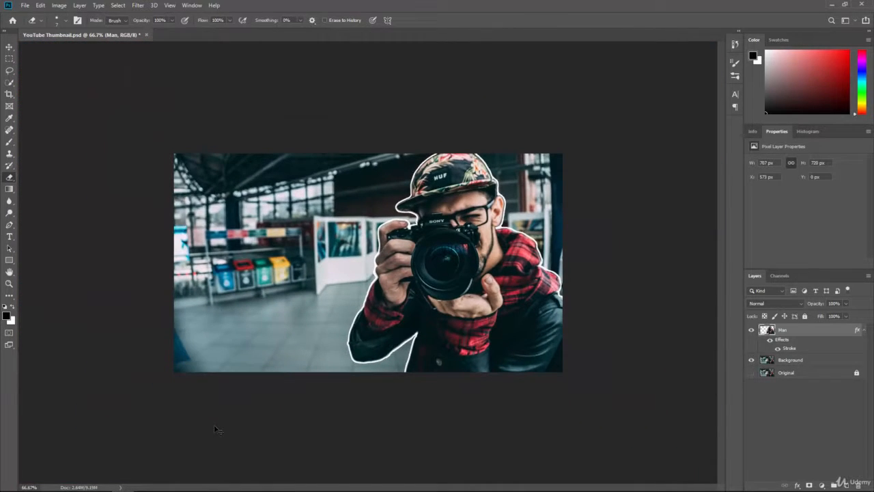
pyautogui.scroll(1, 215, 429)
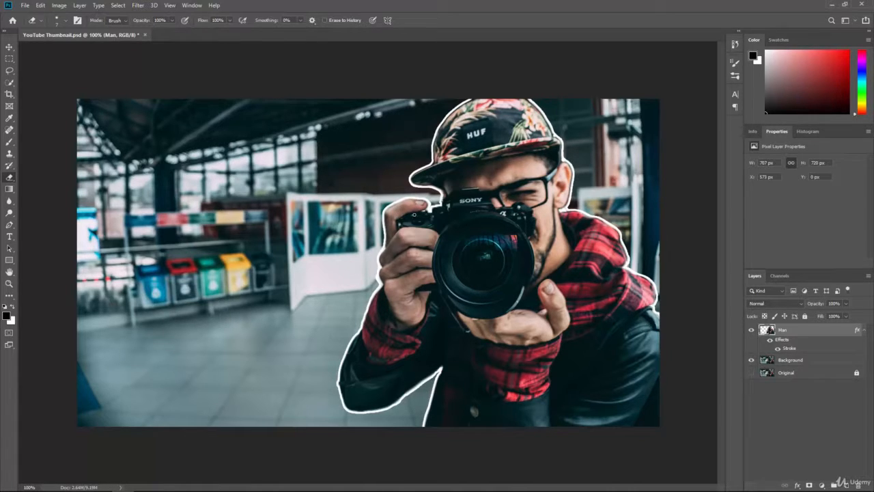
pyautogui.moveTo(422, 199); pyautogui.dragTo(427, 197)
pyautogui.click(791, 360)
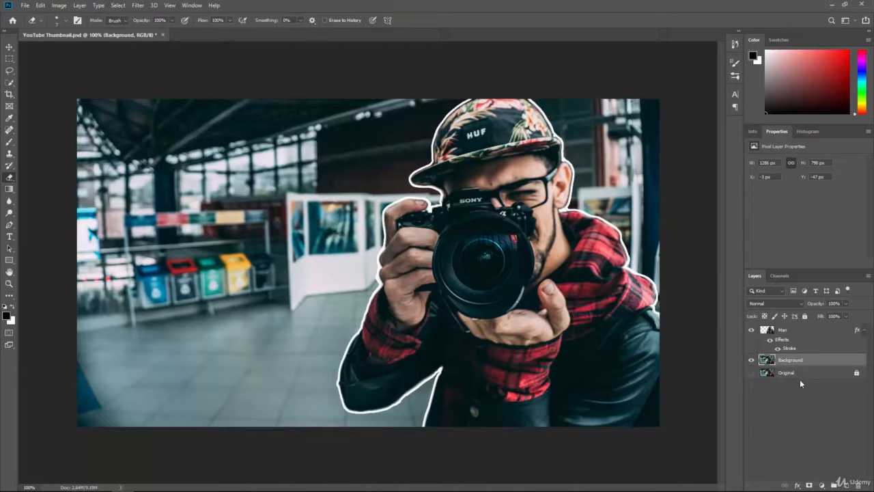
# Step: Add a Black & White adjustment layer from the Layers panel to turn the background grey
pyautogui.click(60, 5)
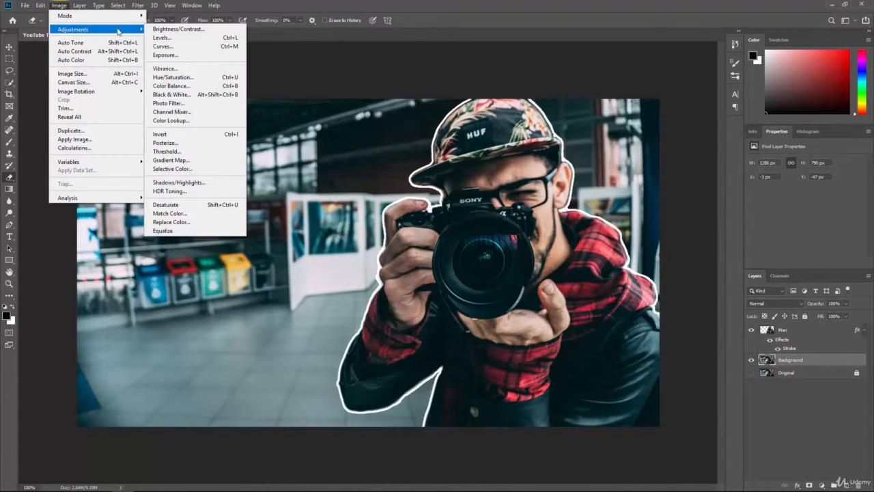
pyautogui.moveTo(127, 31)
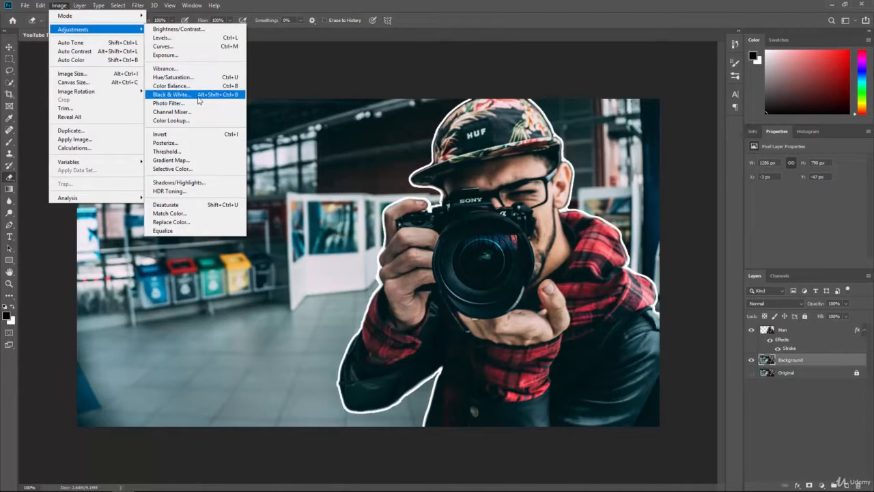
pyautogui.click(312, 4)
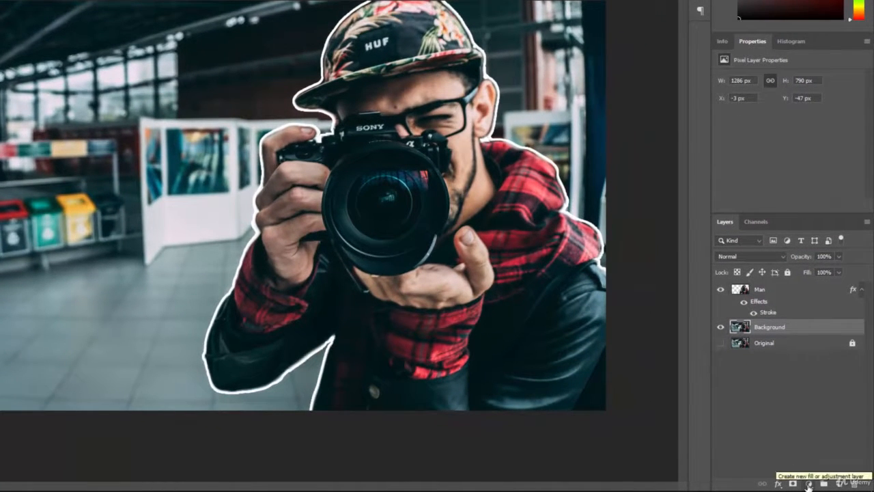
pyautogui.click(808, 483)
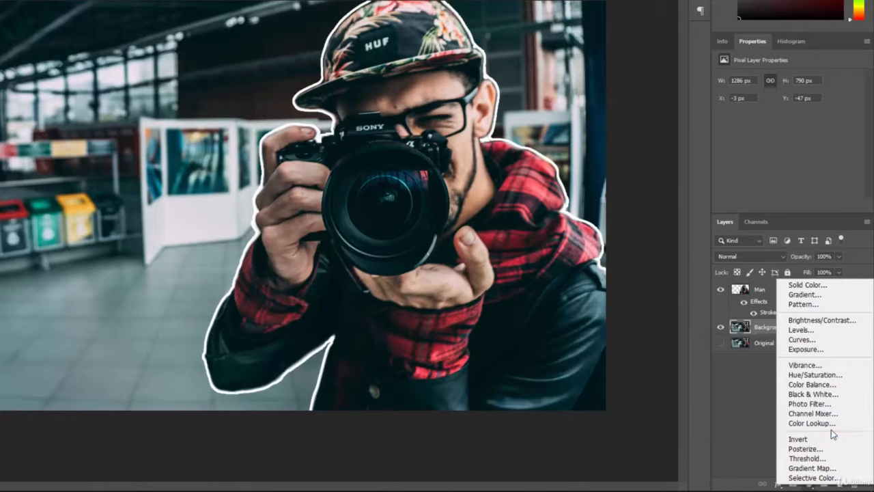
pyautogui.click(842, 396)
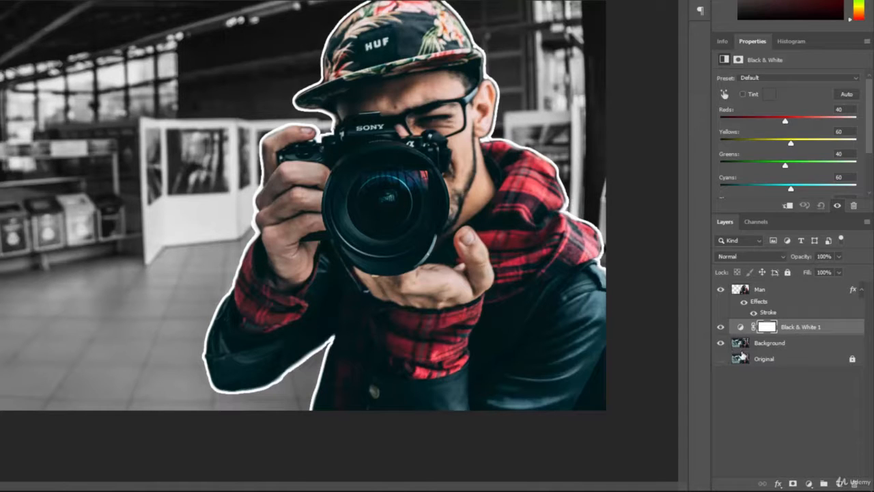
pyautogui.click(721, 343)
pyautogui.click(722, 360)
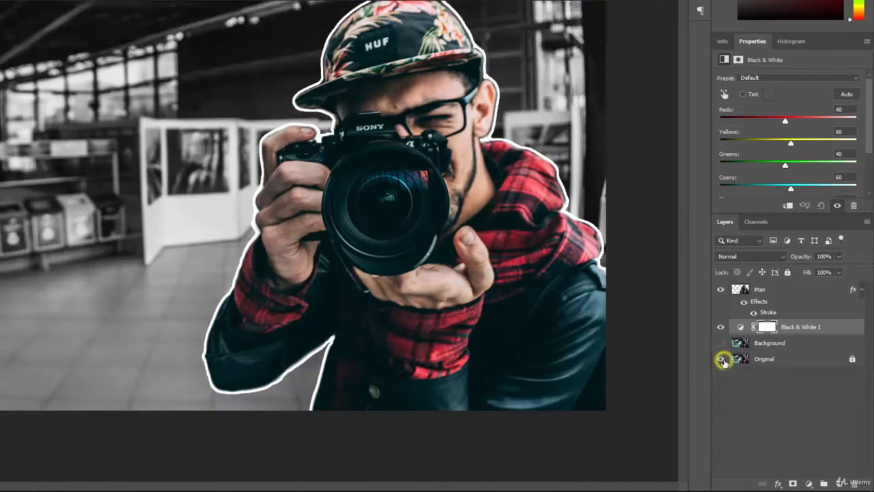
pyautogui.click(722, 358)
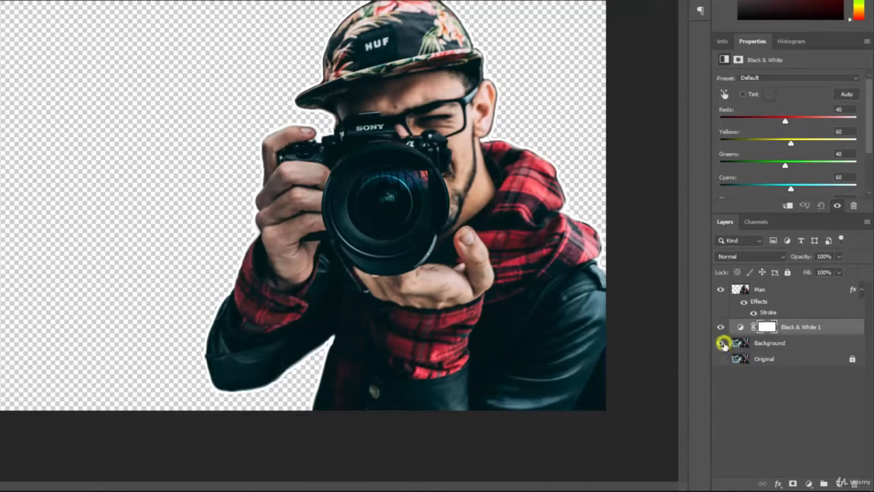
pyautogui.click(721, 343)
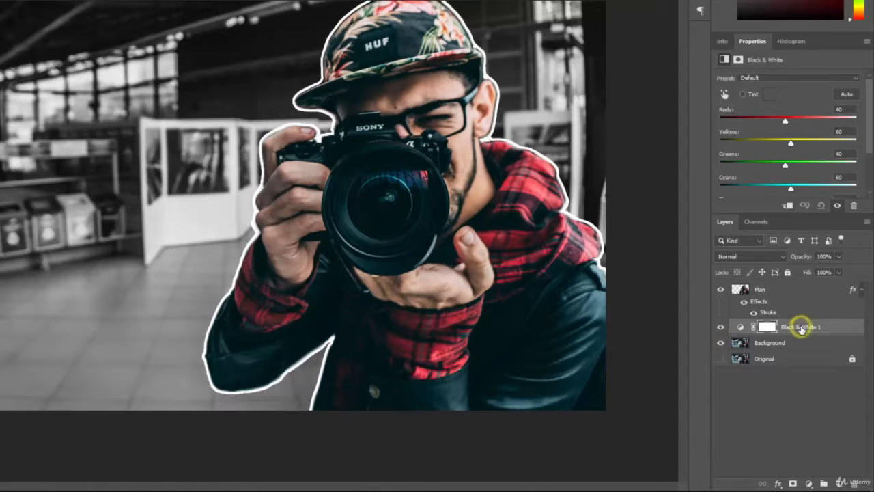
pyautogui.moveTo(801, 329); pyautogui.dragTo(803, 287)
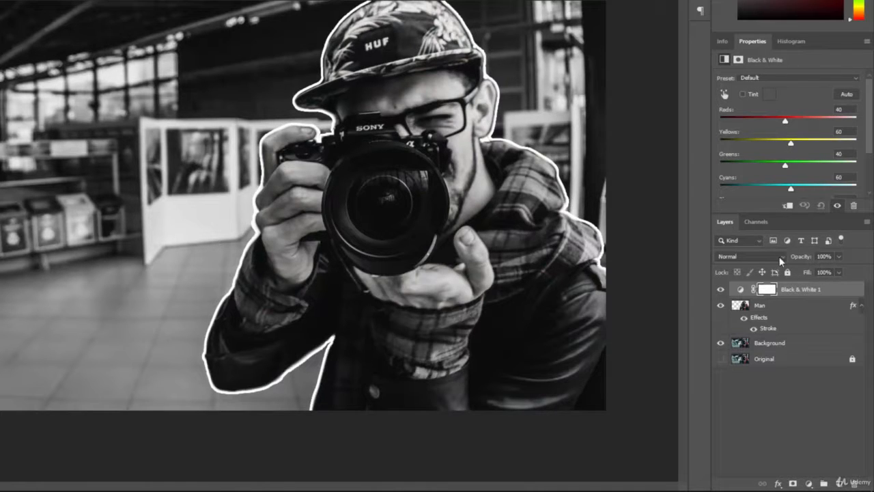
pyautogui.moveTo(809, 290); pyautogui.dragTo(807, 331)
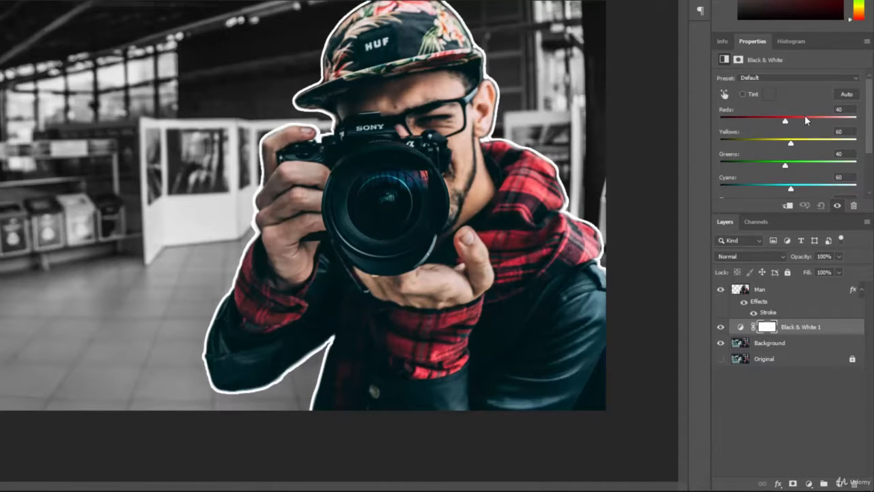
pyautogui.moveTo(785, 123); pyautogui.dragTo(753, 131)
pyautogui.hotkey('ctrl', 'z')
pyautogui.moveTo(791, 190); pyautogui.dragTo(814, 189)
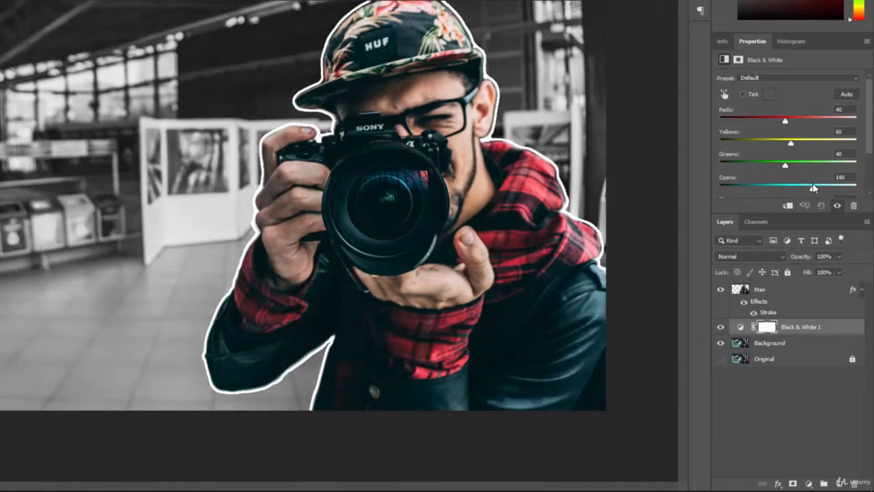
pyautogui.hotkey('ctrl', 'z')
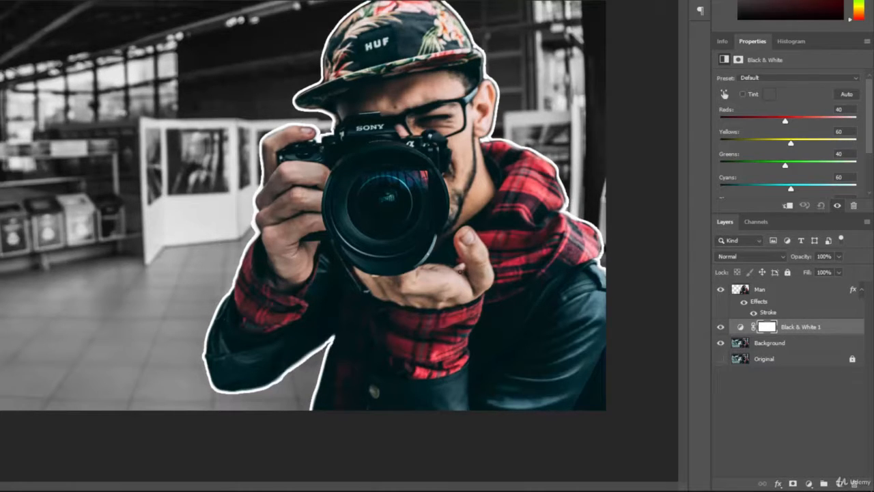
# Step: Add a Gradient Map adjustment layer above Black & White 1 and open its Gradient Editor
pyautogui.click(810, 484)
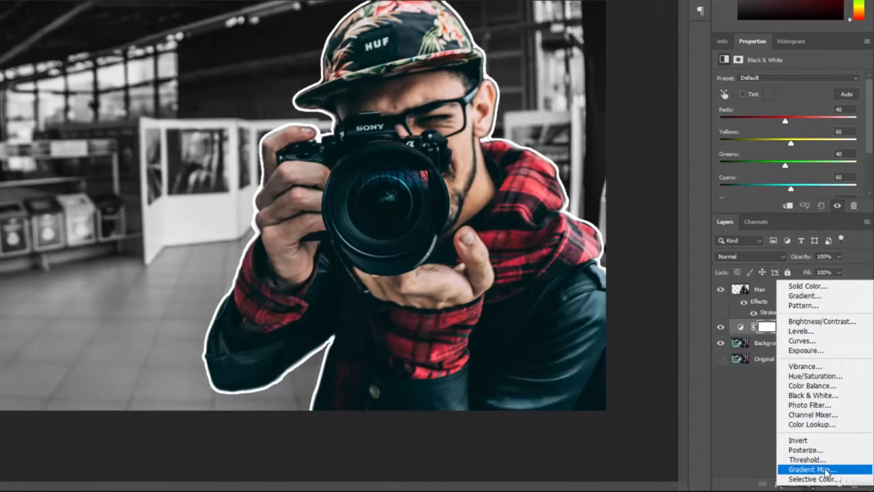
pyautogui.click(840, 470)
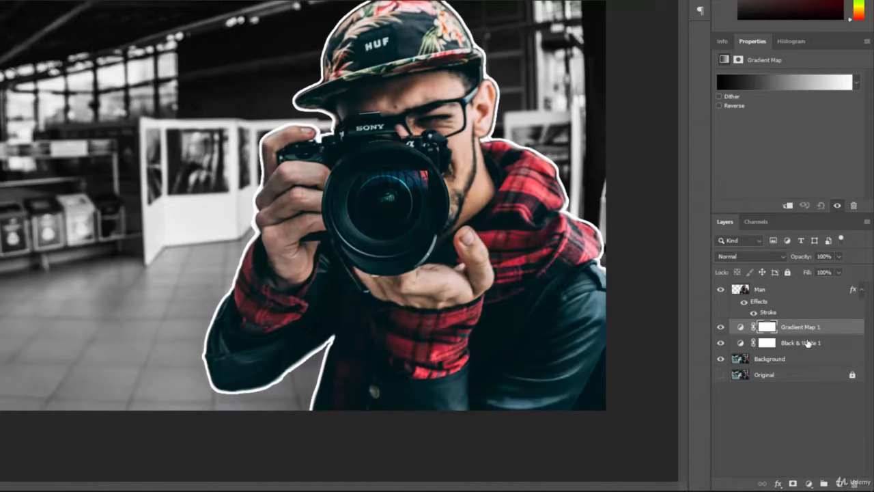
pyautogui.click(788, 82)
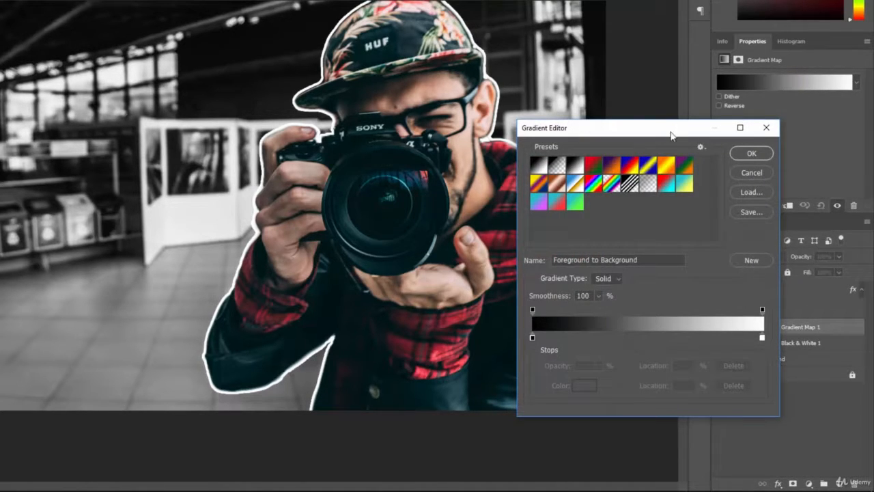
# Step: Append the Pastels gradient set to the presets and apply the Red Teal preset
pyautogui.moveTo(669, 133); pyautogui.dragTo(745, 151)
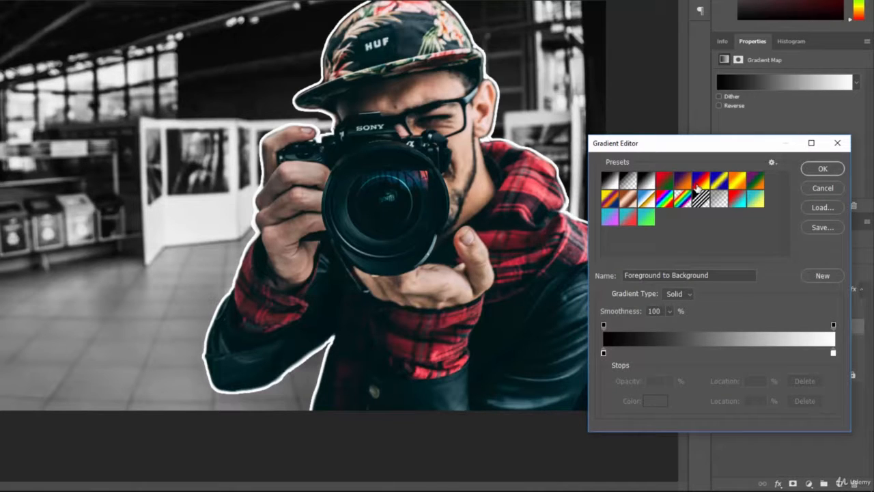
pyautogui.click(773, 163)
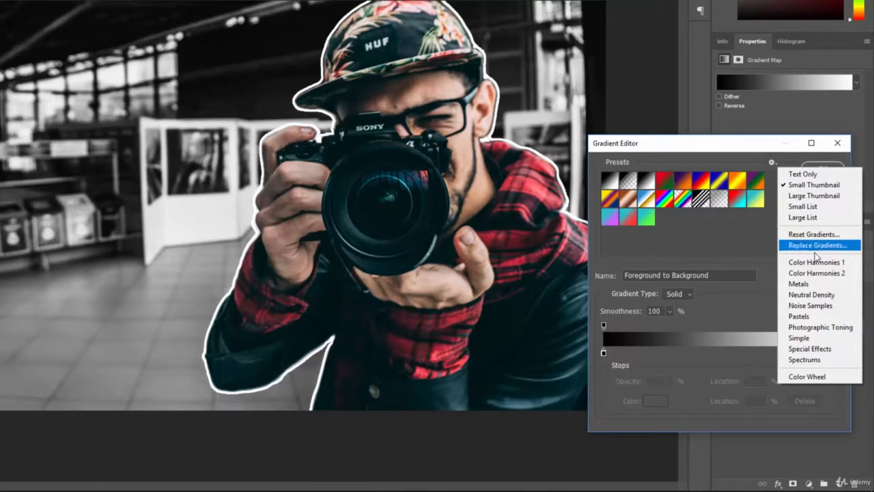
pyautogui.click(818, 316)
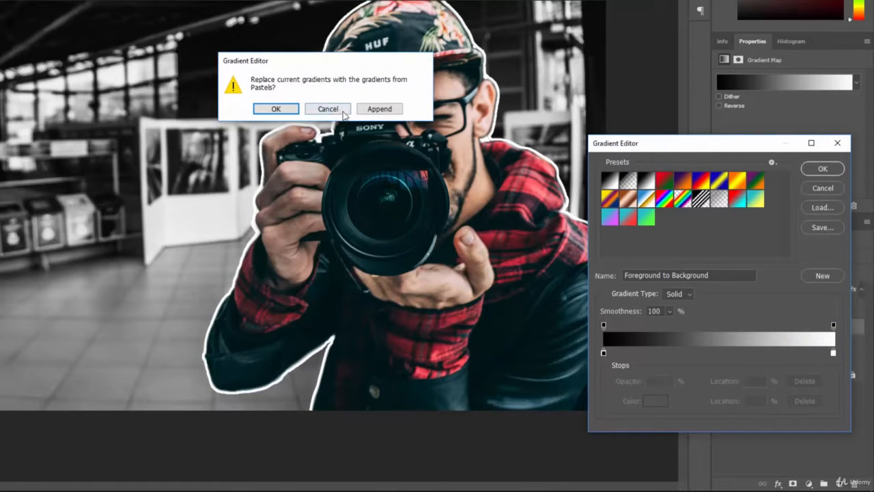
pyautogui.click(380, 110)
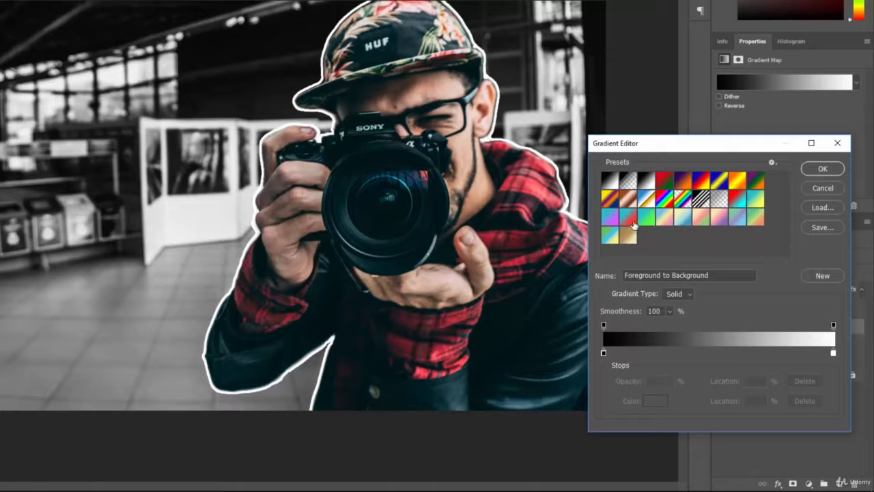
pyautogui.click(737, 199)
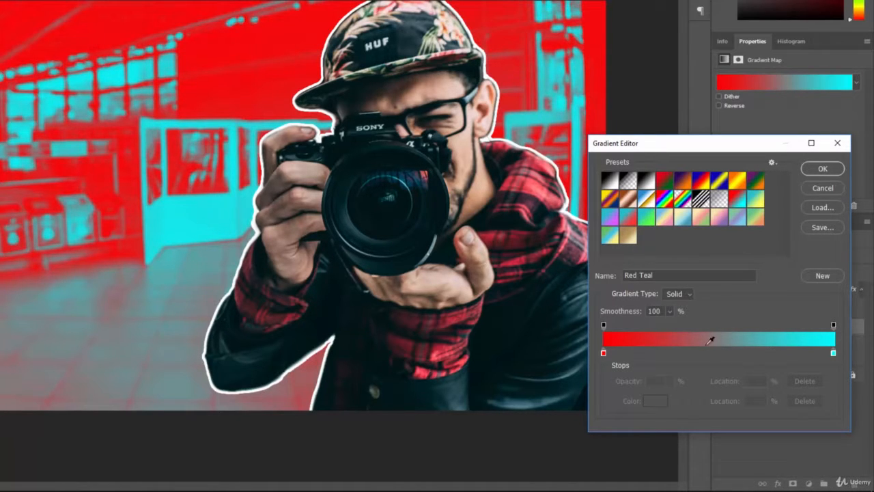
# Step: Compare Red, Green; Violet, Orange; Blue, Red, Yellow and other presets, then return to Red Teal
pyautogui.click(664, 181)
pyautogui.click(685, 180)
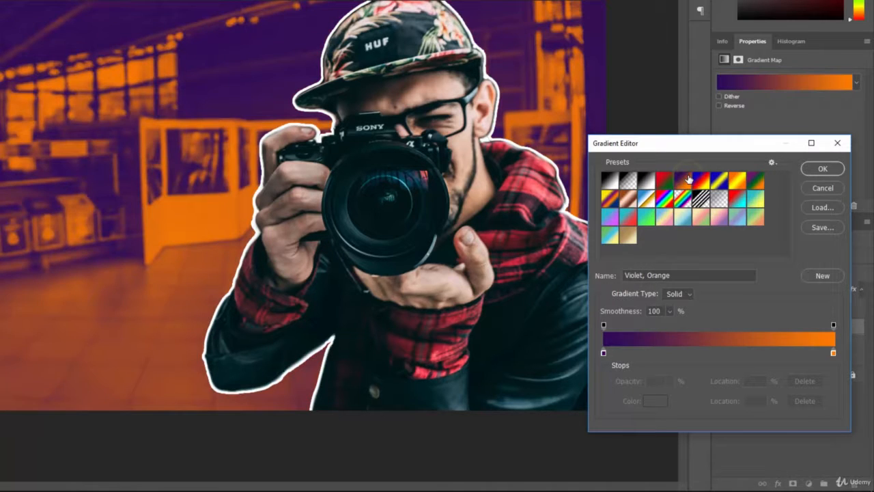
pyautogui.click(719, 181)
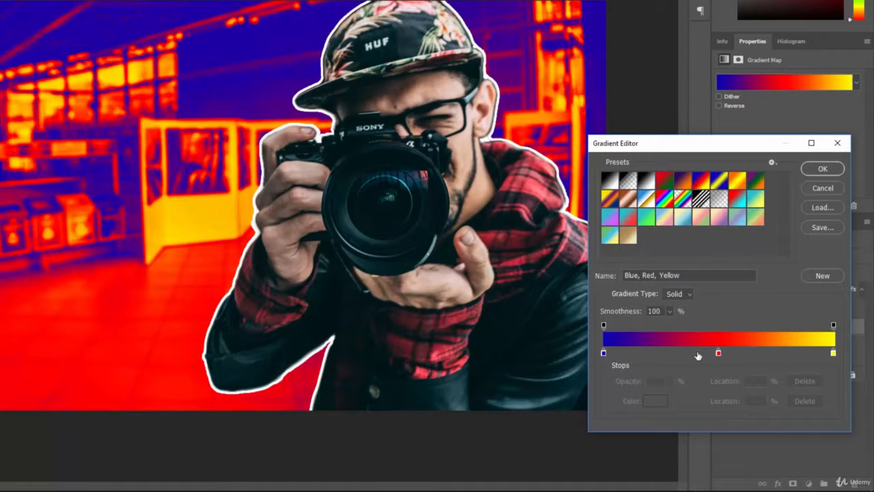
pyautogui.click(683, 217)
pyautogui.click(701, 217)
pyautogui.click(717, 218)
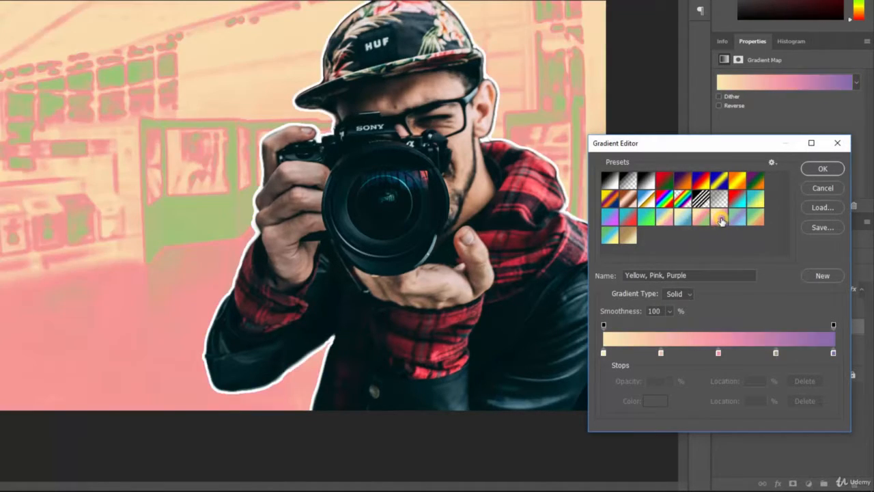
pyautogui.click(628, 219)
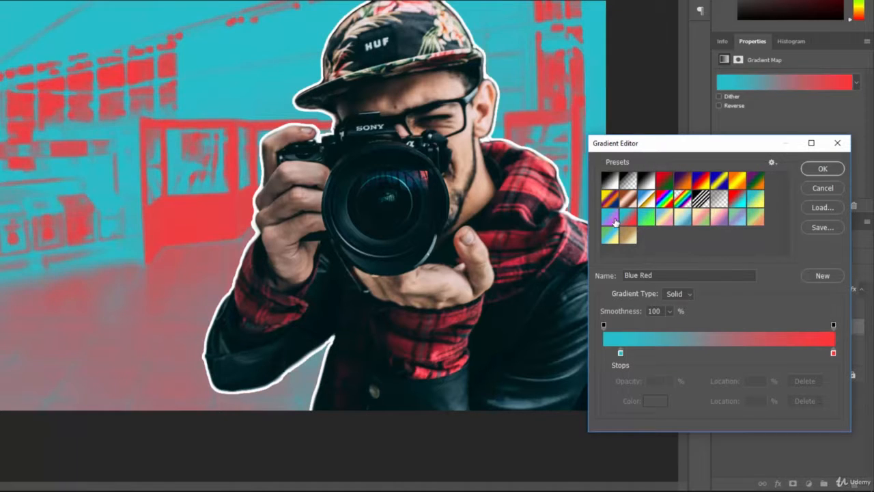
pyautogui.click(609, 217)
pyautogui.click(737, 199)
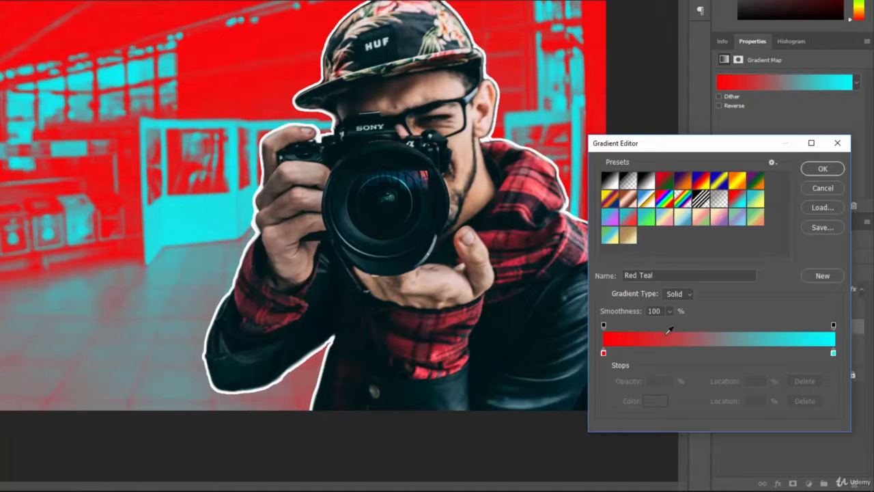
pyautogui.click(602, 353)
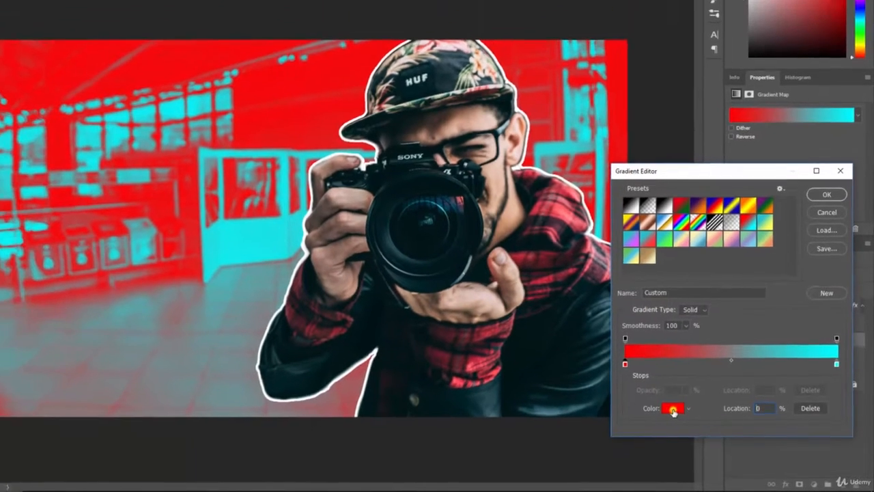
# Step: Change the gradient's left red stop to dark red #630000
pyautogui.click(655, 401)
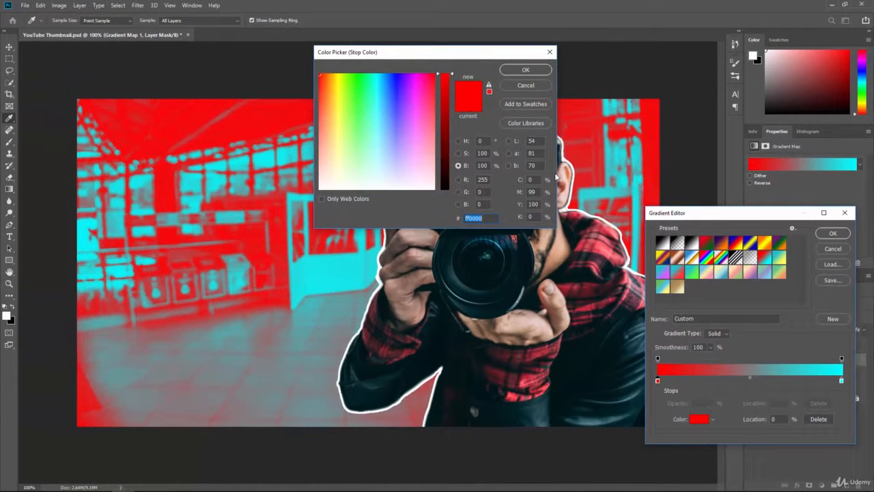
pyautogui.click(459, 140)
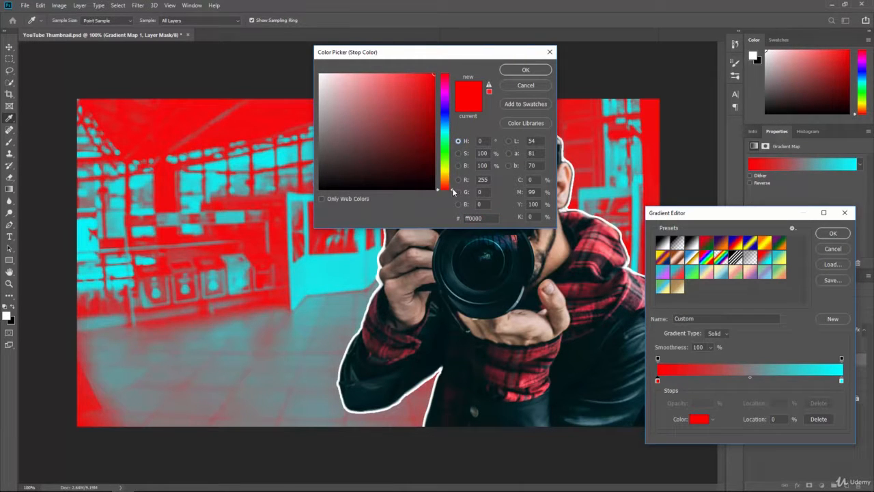
pyautogui.moveTo(453, 192)
pyautogui.mouseDown()
pyautogui.moveTo(453, 146)
pyautogui.moveTo(452, 188)
pyautogui.mouseUp()
pyautogui.click(459, 166)
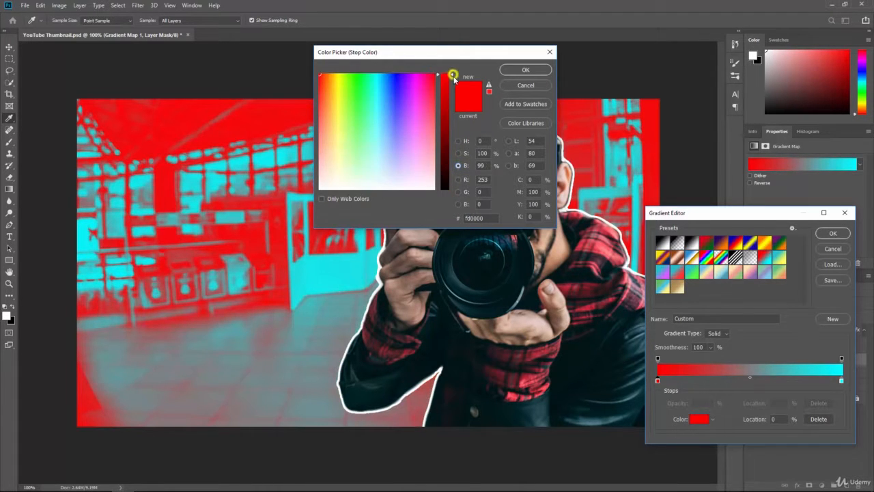
pyautogui.moveTo(452, 74); pyautogui.dragTo(452, 139)
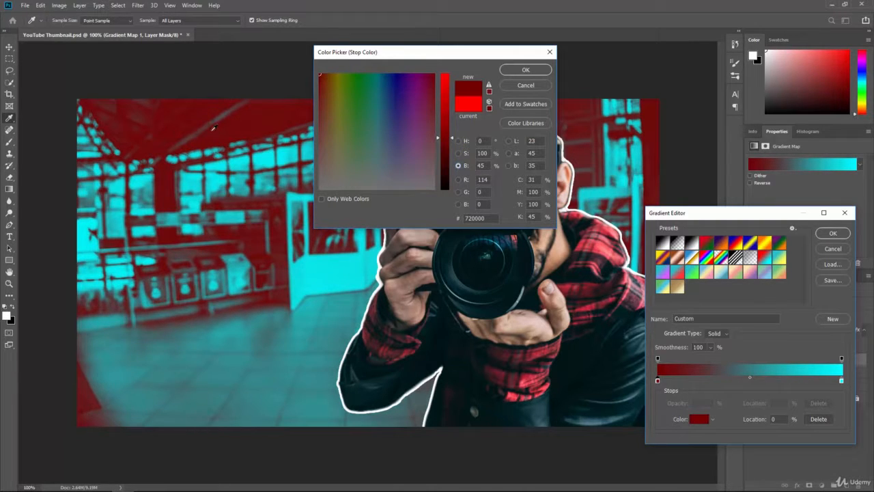
pyautogui.moveTo(454, 138)
pyautogui.mouseDown()
pyautogui.moveTo(451, 75)
pyautogui.moveTo(453, 146)
pyautogui.mouseUp()
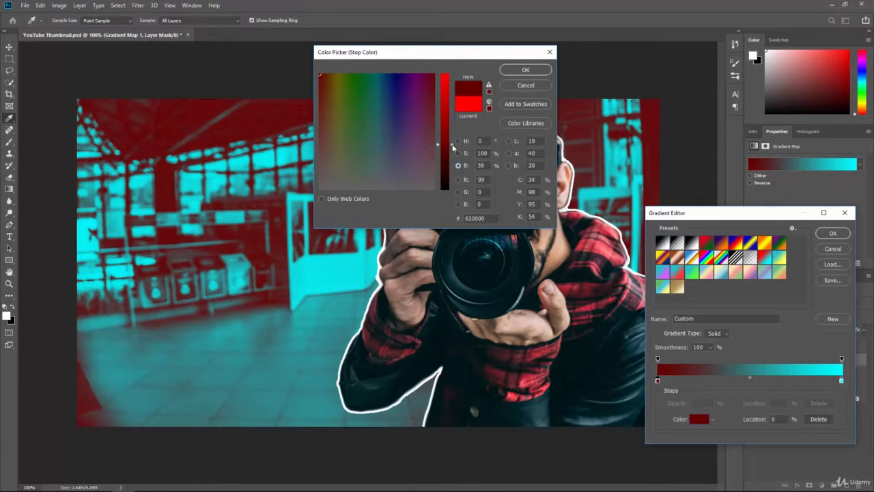
pyautogui.click(526, 69)
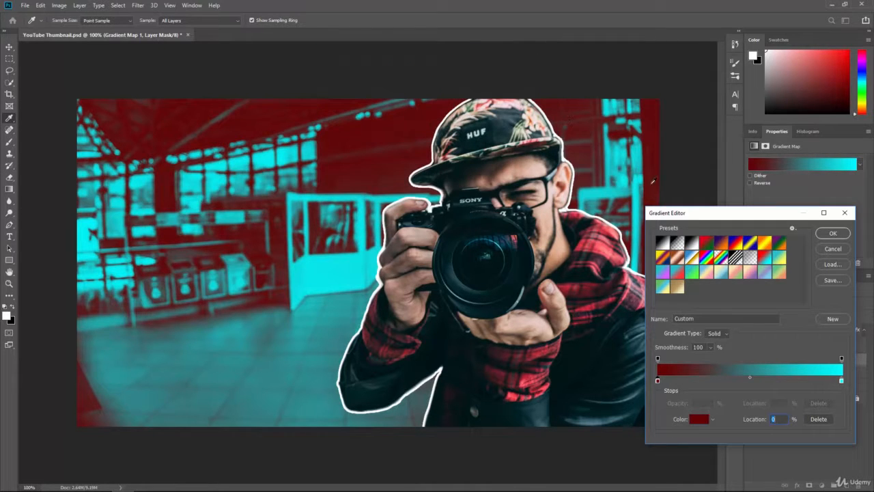
# Step: Darken the gradient's right cyan stop and fine-tune its hue in the Color Picker
pyautogui.click(841, 380)
pyautogui.click(700, 420)
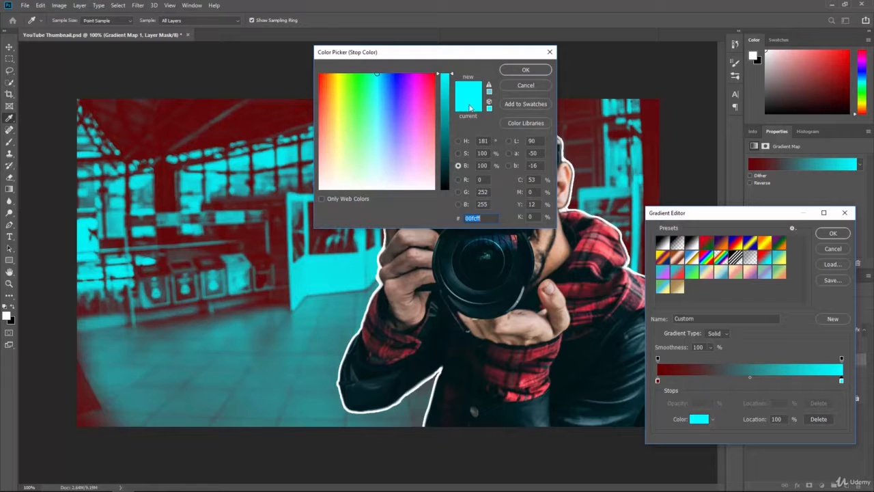
pyautogui.moveTo(452, 76)
pyautogui.mouseDown()
pyautogui.moveTo(451, 164)
pyautogui.moveTo(453, 66)
pyautogui.mouseUp()
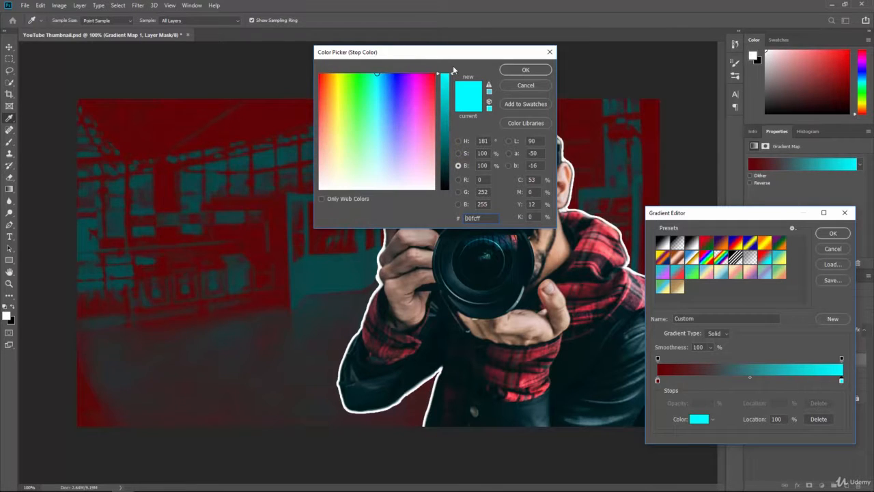
pyautogui.moveTo(378, 78); pyautogui.dragTo(376, 87)
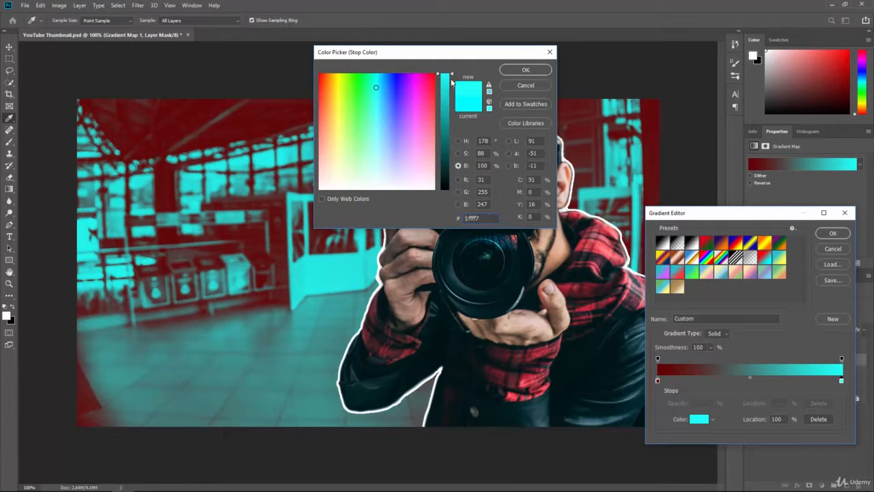
pyautogui.moveTo(451, 82); pyautogui.dragTo(451, 88)
pyautogui.moveTo(381, 93); pyautogui.dragTo(377, 87)
pyautogui.click(378, 86)
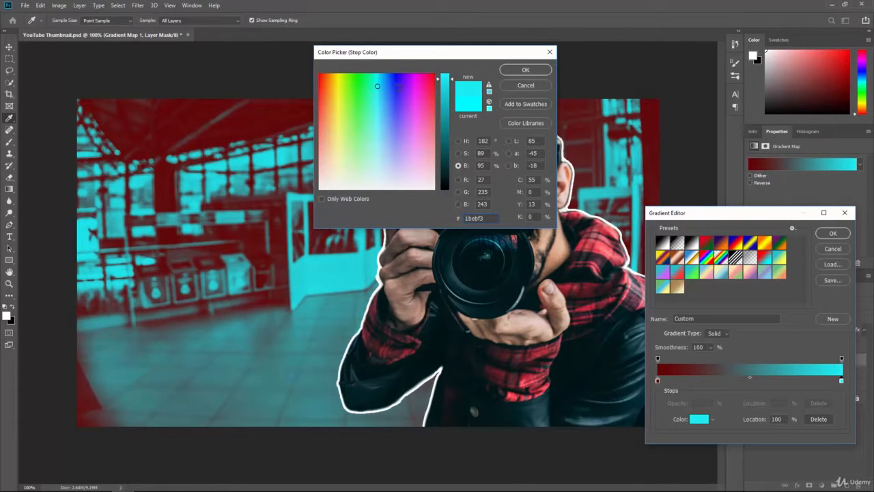
pyautogui.click(526, 70)
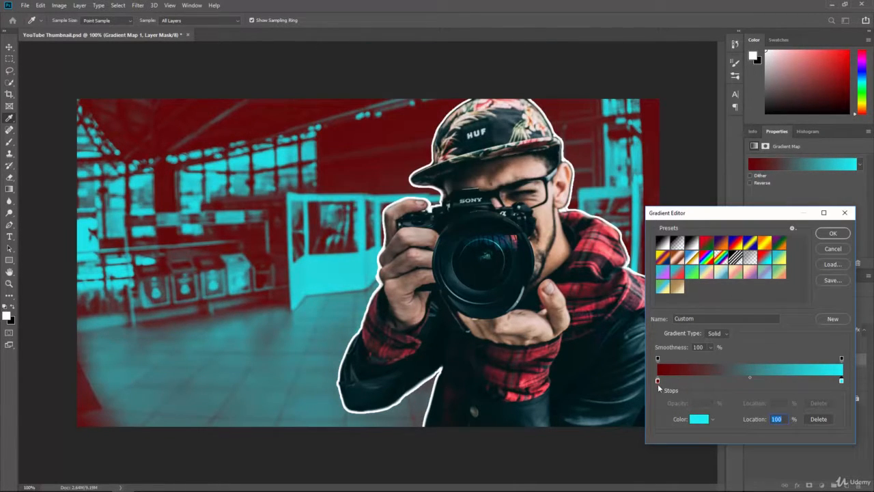
# Step: Lighten the gradient's left dark red stop slightly to #7a0000
pyautogui.click(657, 381)
pyautogui.click(697, 418)
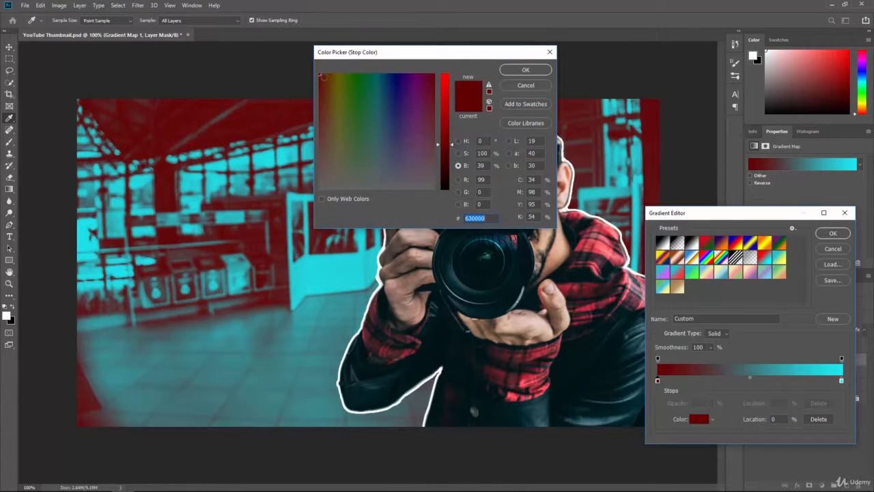
pyautogui.moveTo(451, 144)
pyautogui.mouseDown()
pyautogui.moveTo(444, 137)
pyautogui.moveTo(453, 137)
pyautogui.mouseUp()
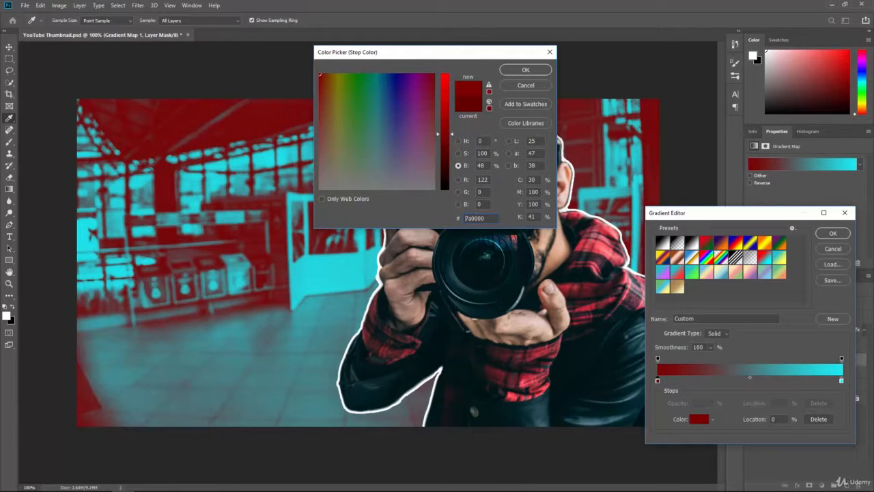
pyautogui.click(522, 70)
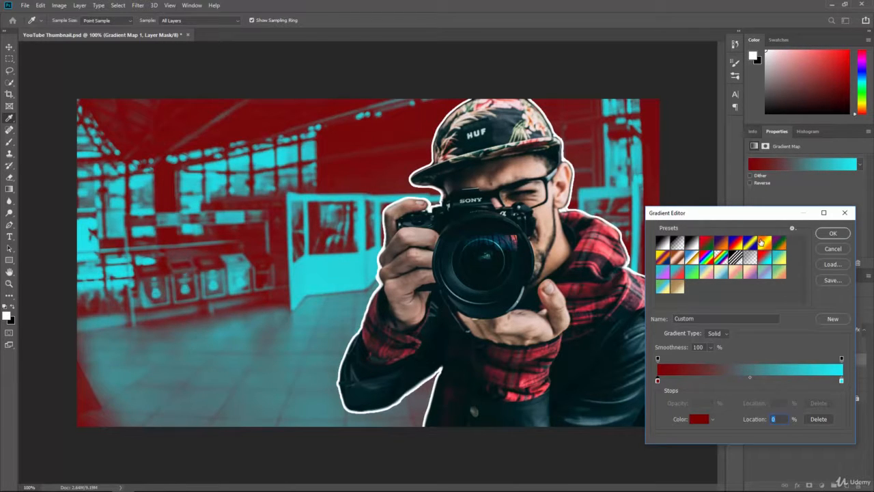
# Step: Apply the gradient map, then raise Black & White 1 Reds to 81 and Cyans to 123
pyautogui.click(832, 233)
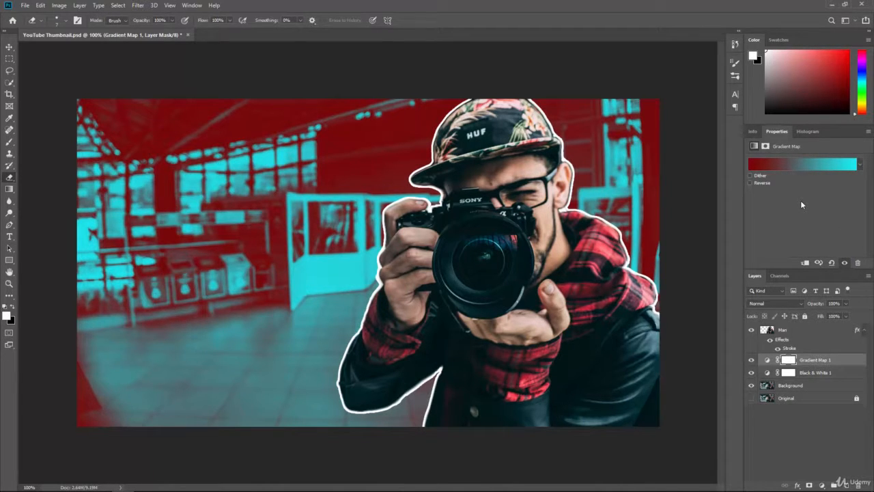
pyautogui.click(813, 377)
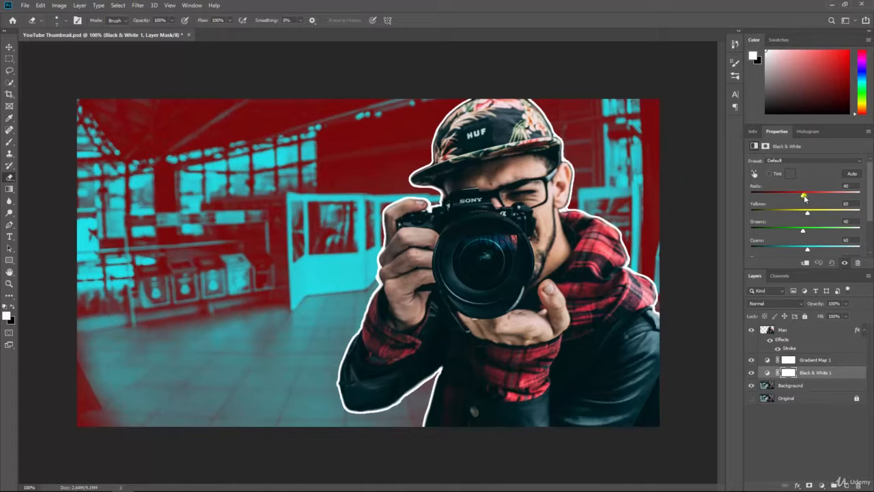
pyautogui.moveTo(803, 196); pyautogui.dragTo(801, 237)
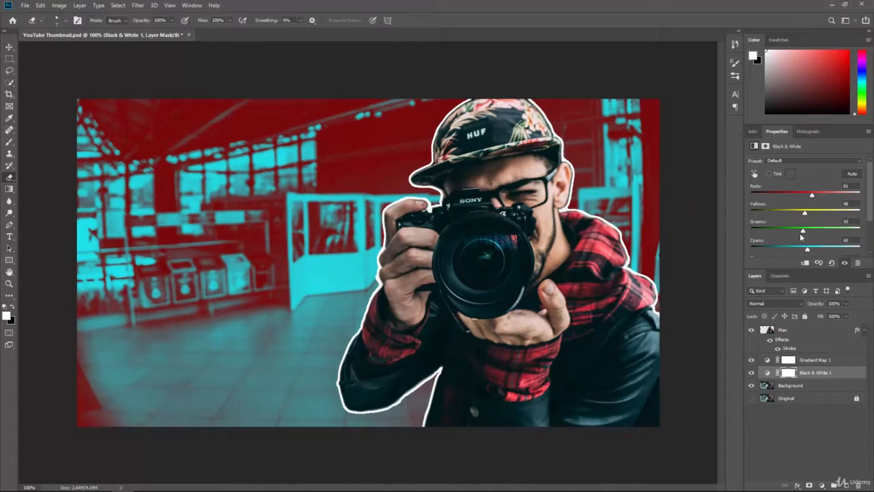
pyautogui.scroll(-3, 808, 225)
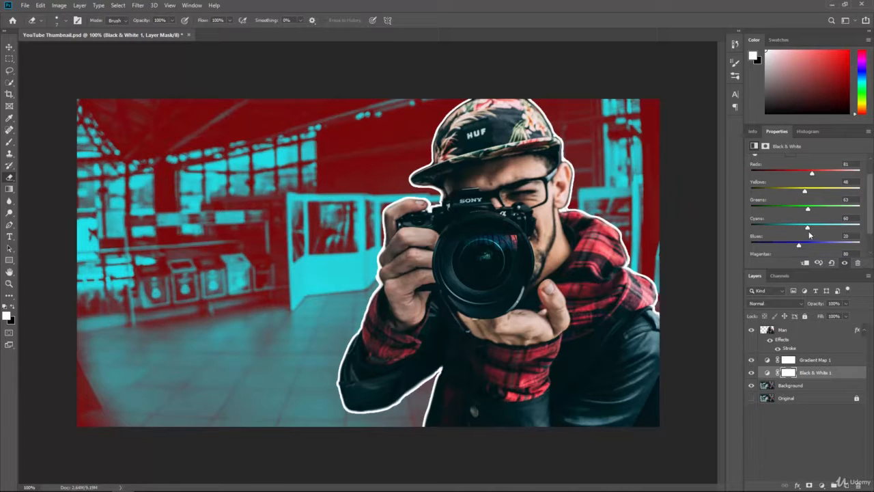
pyautogui.moveTo(809, 230); pyautogui.dragTo(758, 235)
pyautogui.scroll(-1, 822, 217)
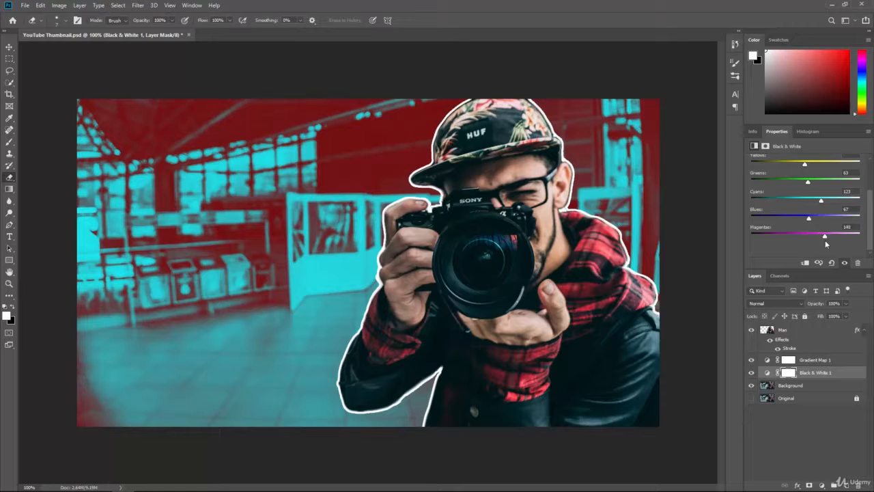
pyautogui.scroll(3, 811, 220)
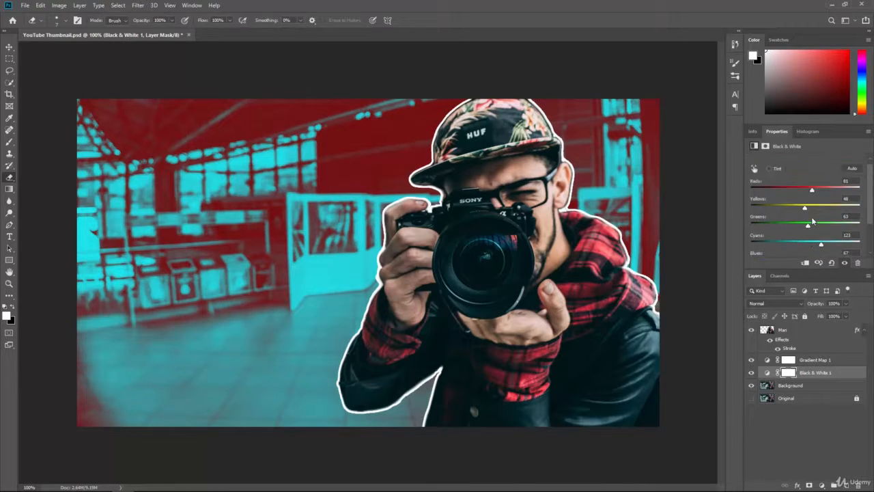